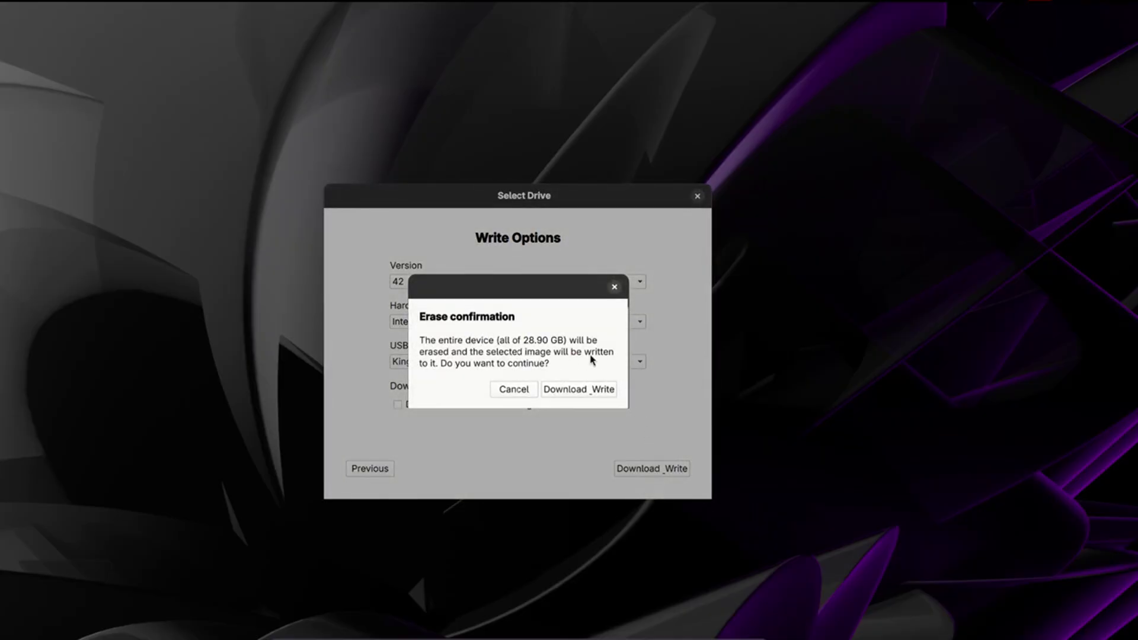
Step: Erase the Kingston DataTraveler USB drive, write Fedora Workstation 42 to it, and close the media writer
left_click(579, 390)
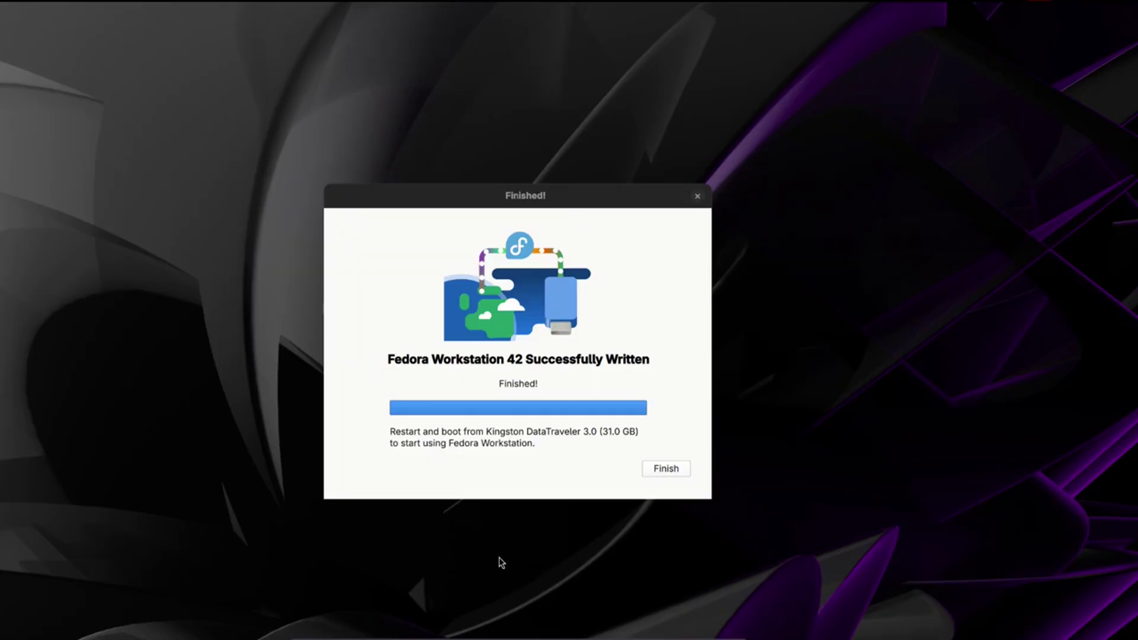
left_click(666, 469)
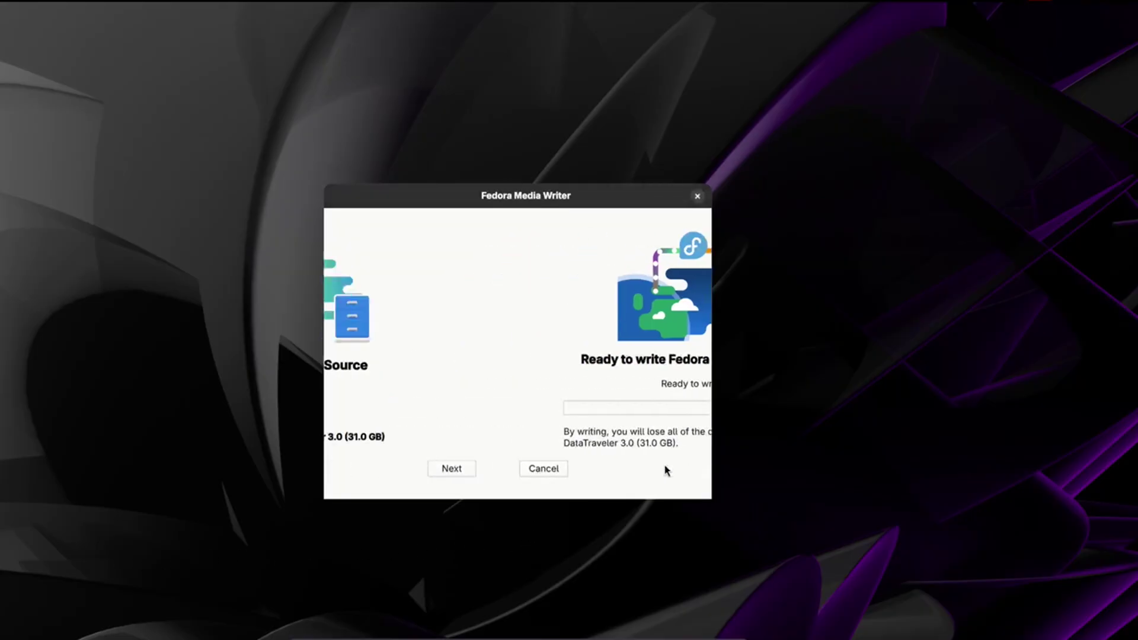
left_click(697, 197)
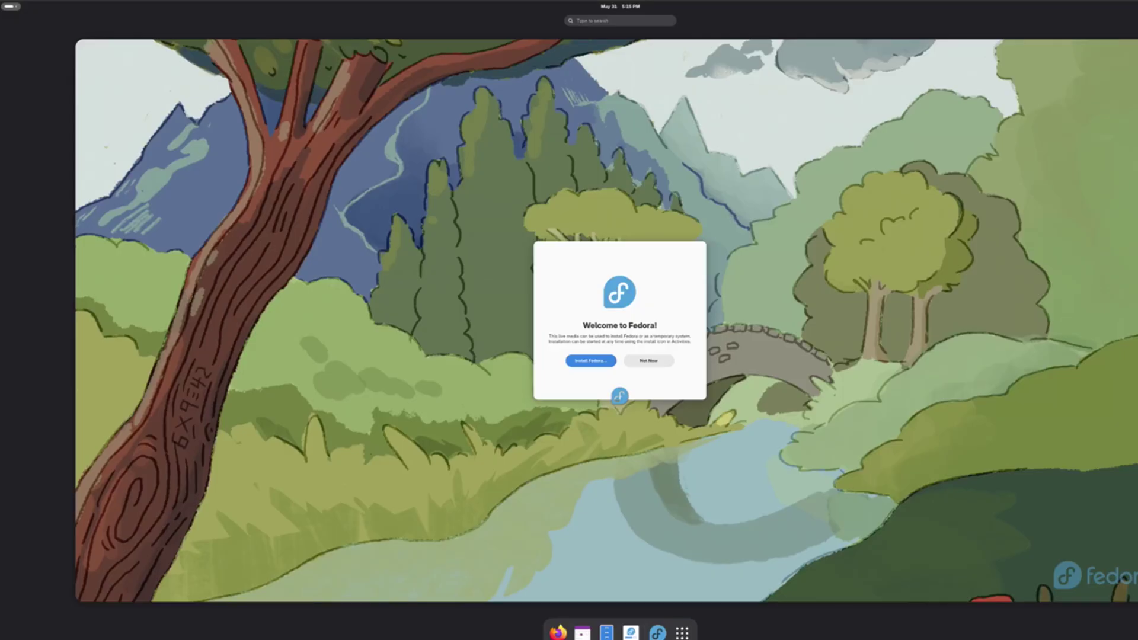
Step: Browse the Desktop, Downloads and Pictures folders in the live session's file manager, and open the system quick settings
left_click(590, 374)
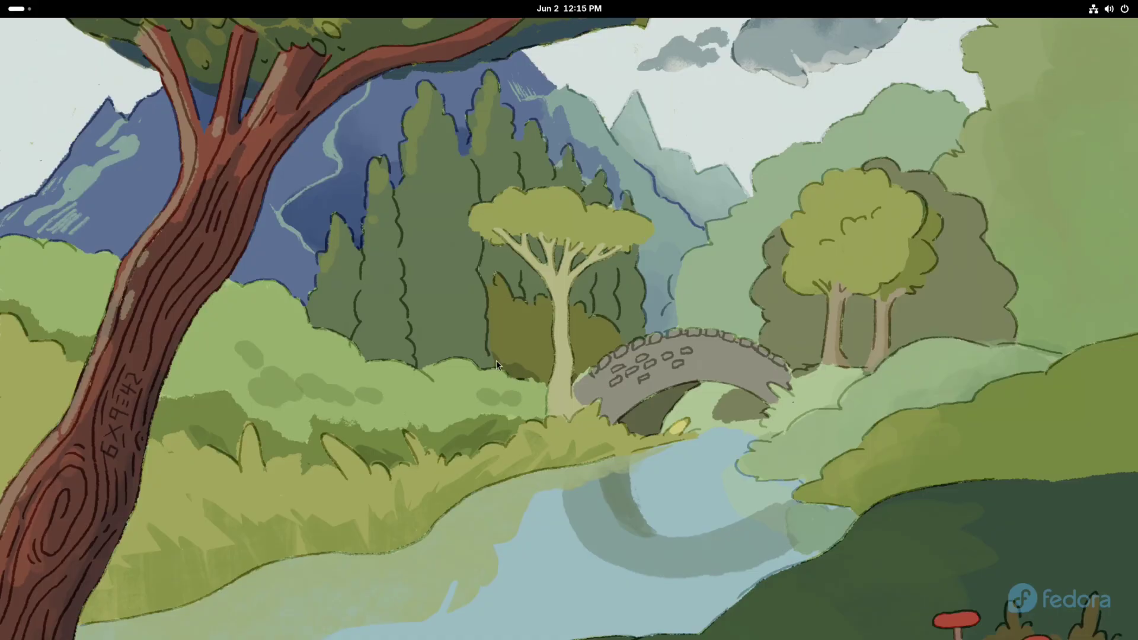
left_click(20, 10)
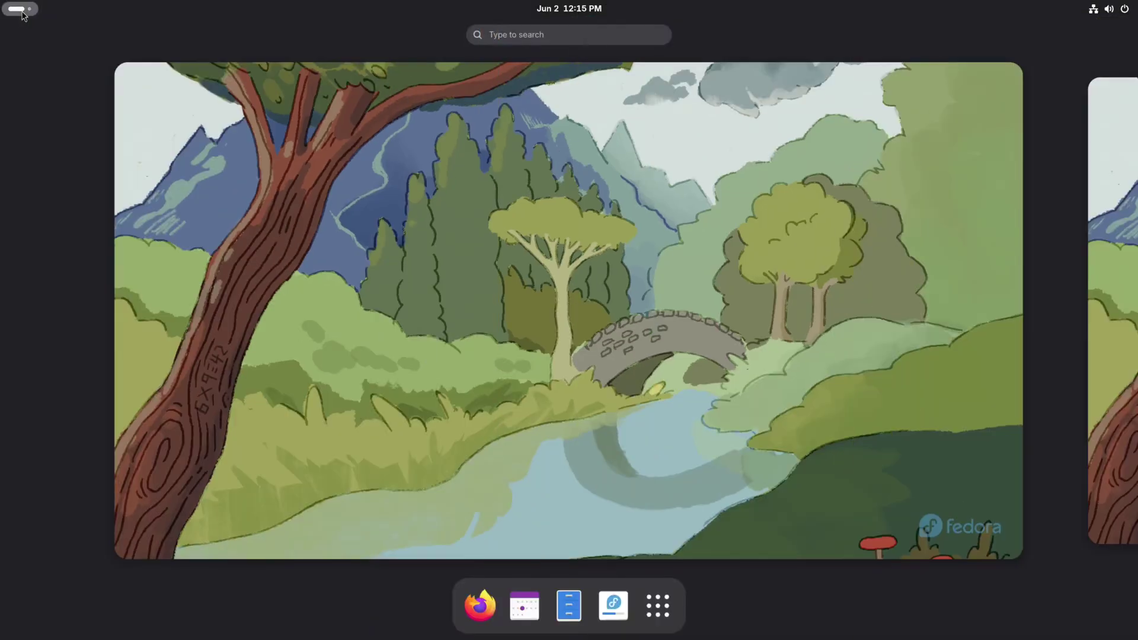
left_click(568, 606)
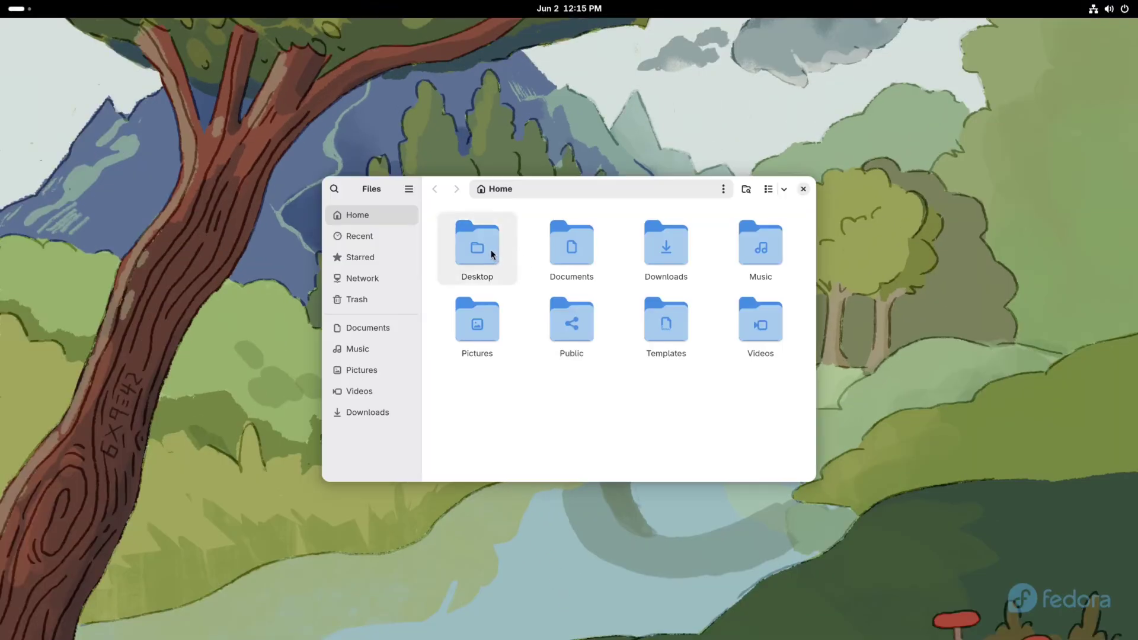
double_click(491, 253)
left_click(488, 188)
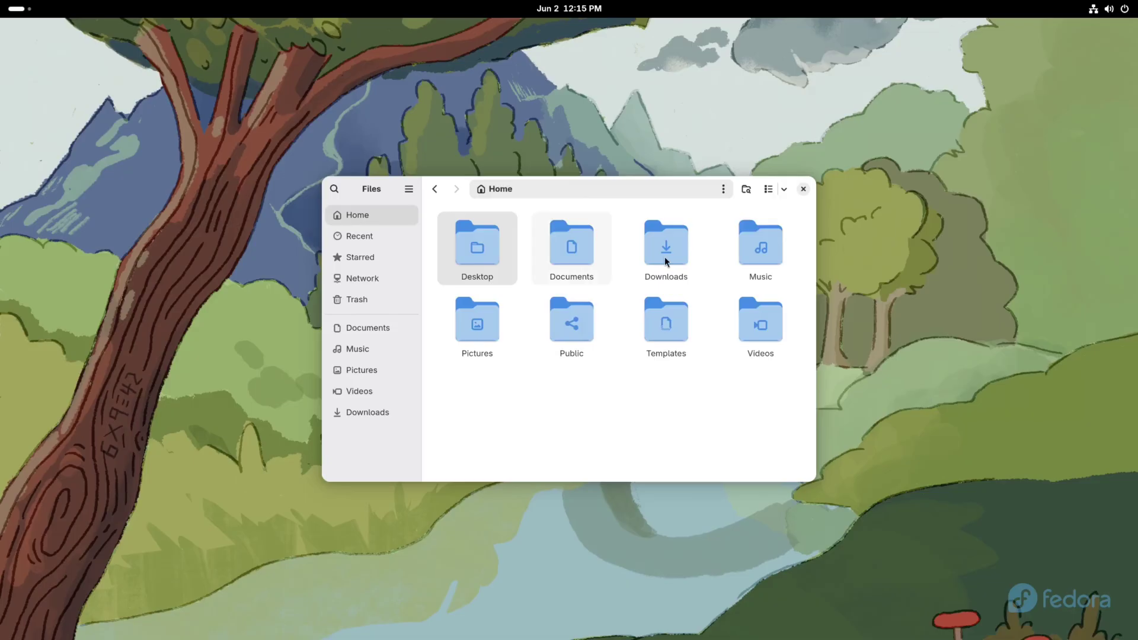
double_click(664, 257)
left_click(496, 188)
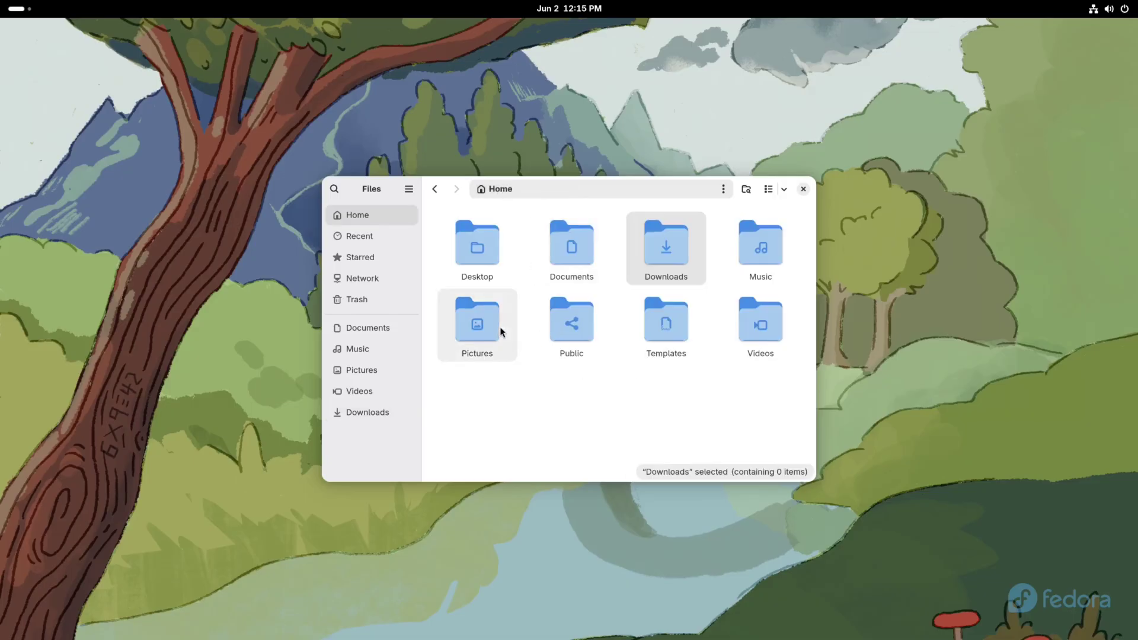
double_click(500, 326)
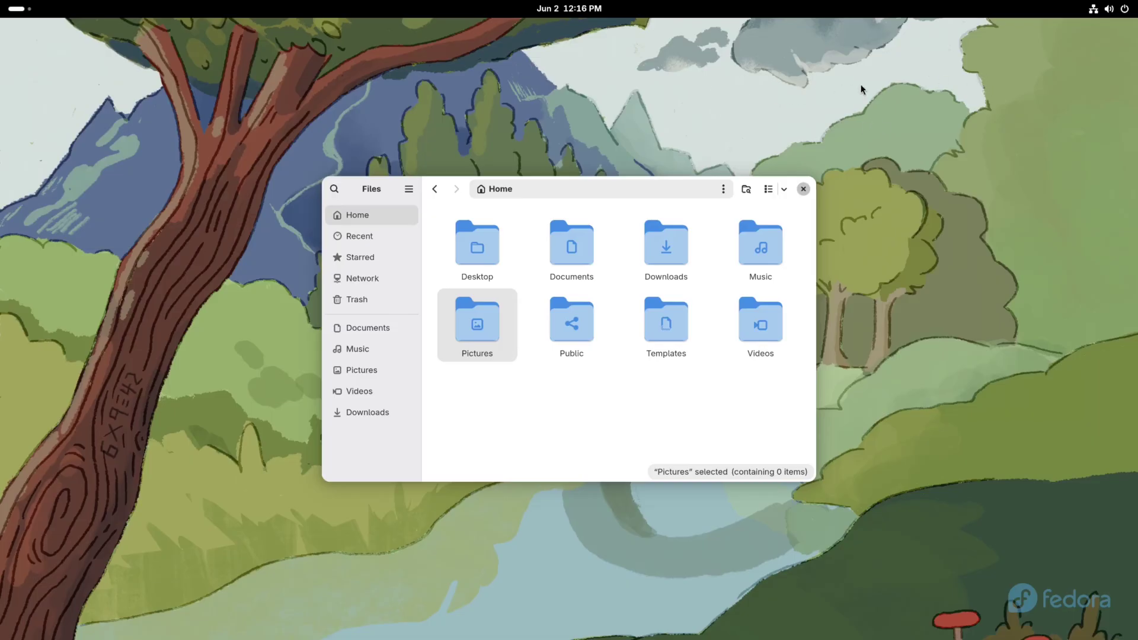
left_click(1096, 13)
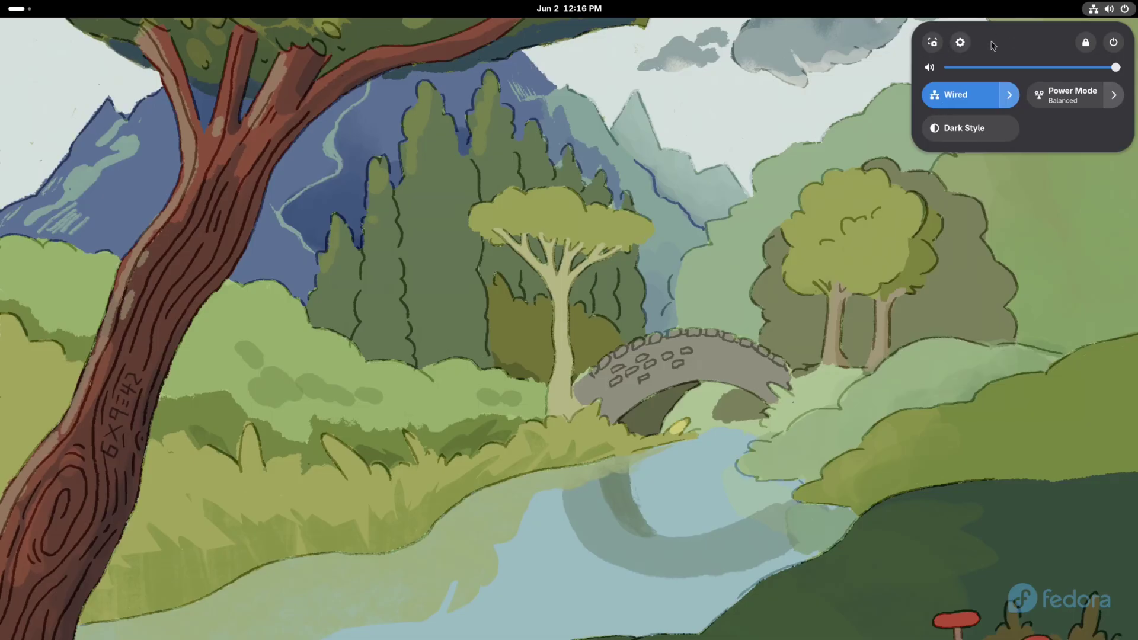
Step: Switch to Firefox and load itstechtime.com in a new tab
left_click(12, 9)
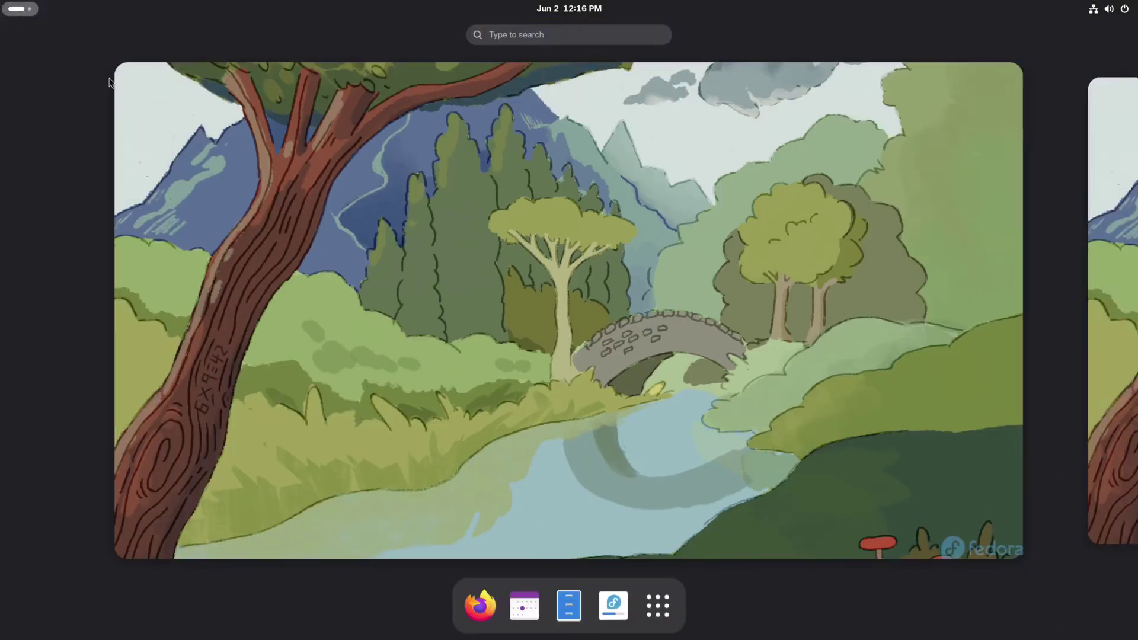
left_click(485, 607)
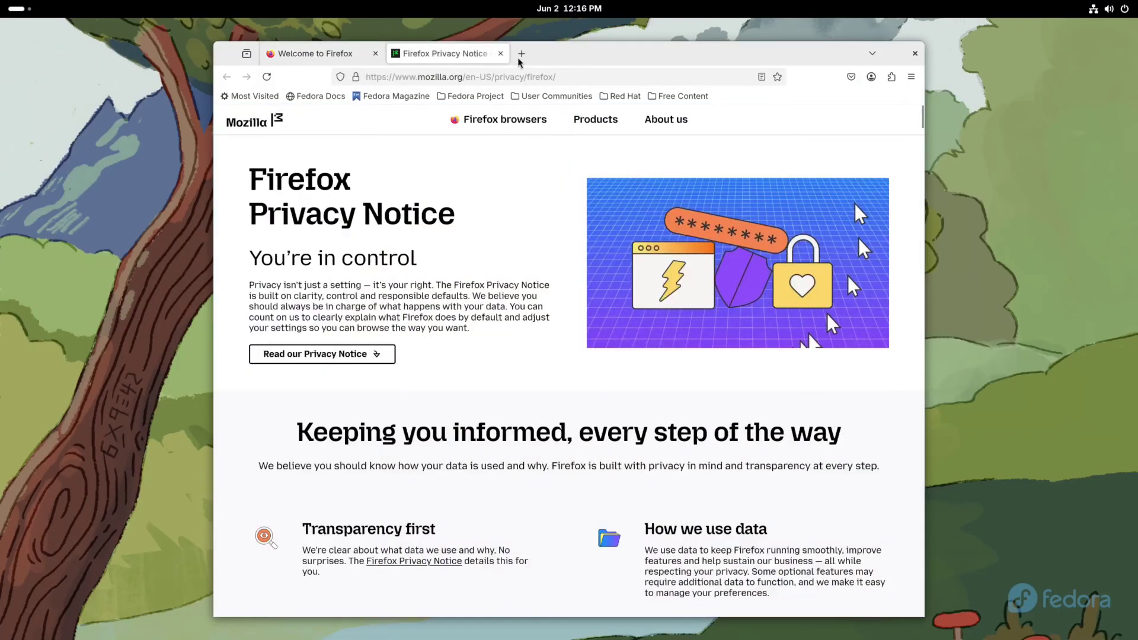
left_click(520, 54)
left_click(513, 80)
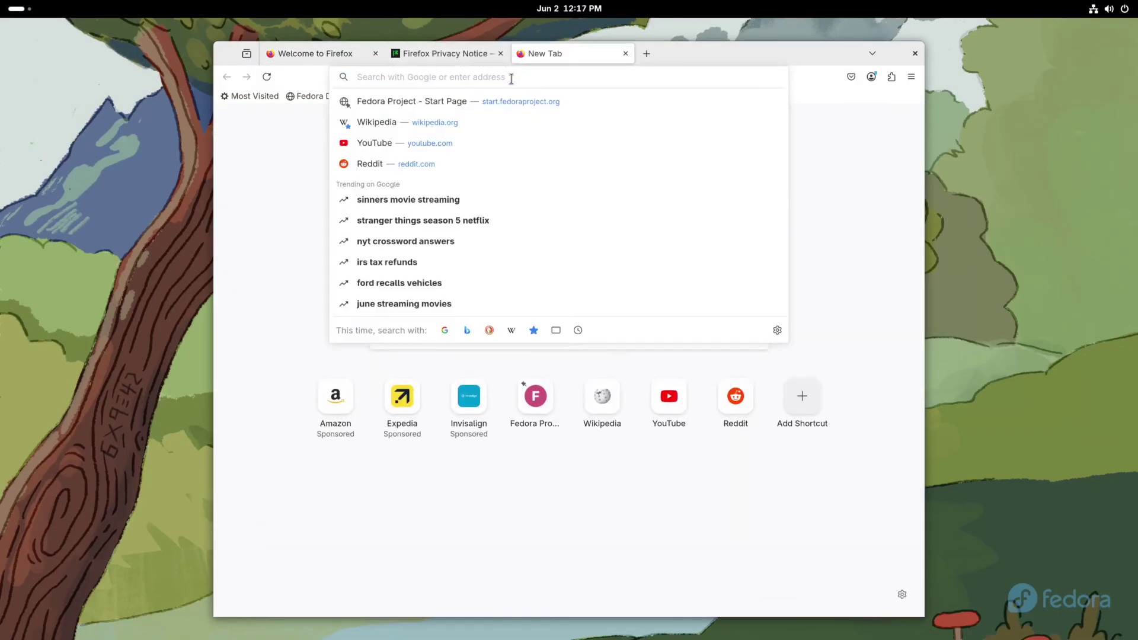
type("j")
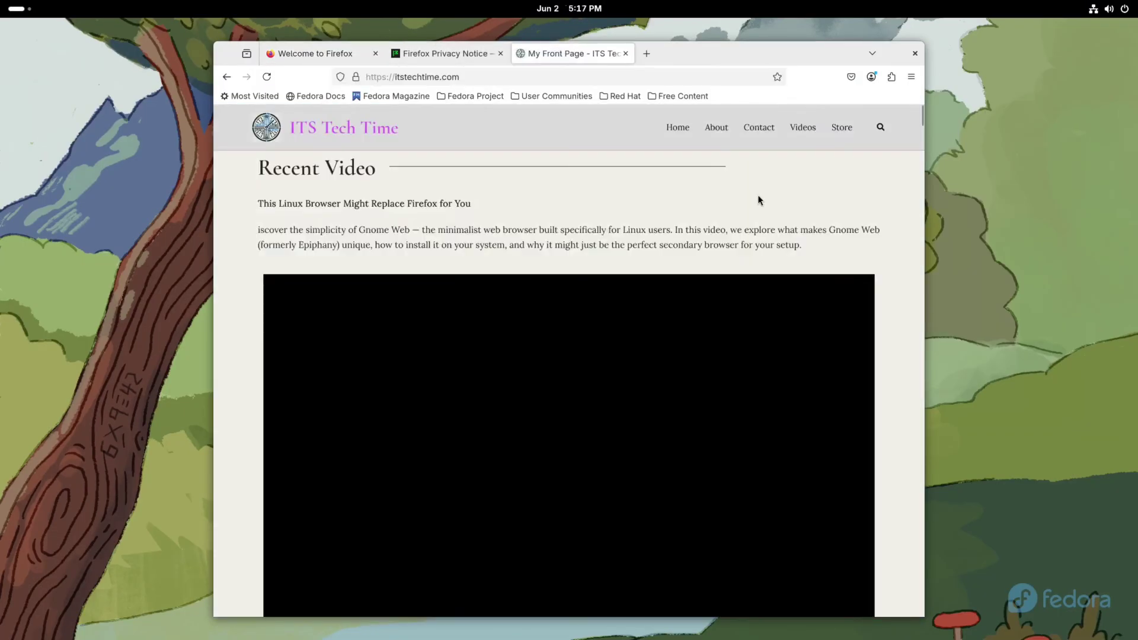
Step: Play the embedded video "This Linux Browser Might Replace Firefox for You" to test playback, and pause it
scroll(757, 199, "down", 5)
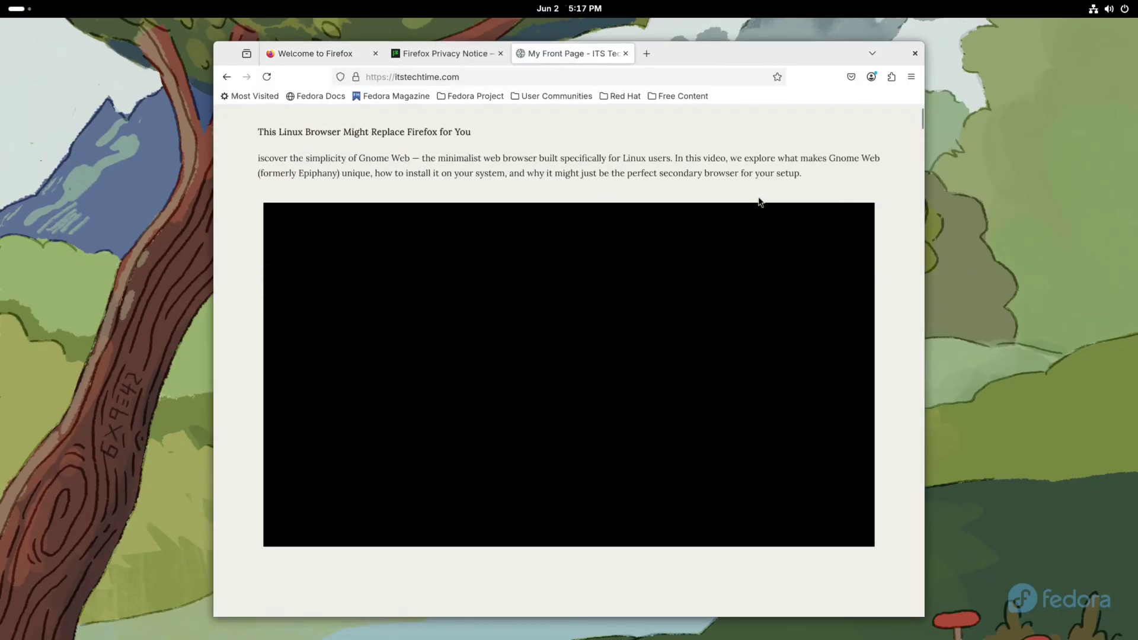
scroll(718, 256, "up", 5)
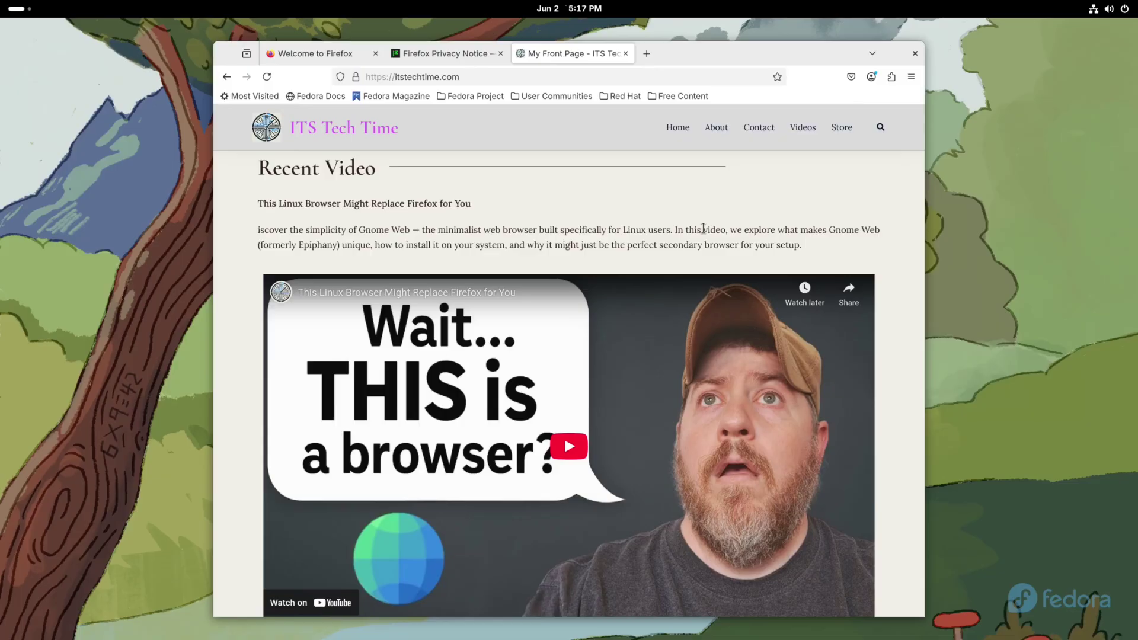
scroll(703, 228, "down", 2)
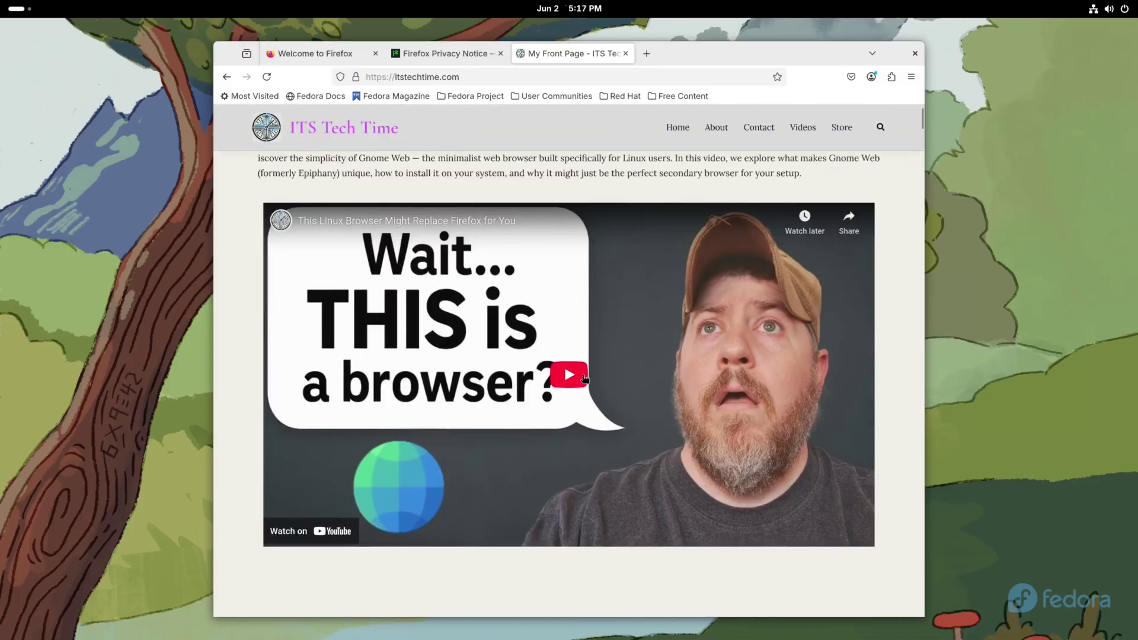
left_click(563, 382)
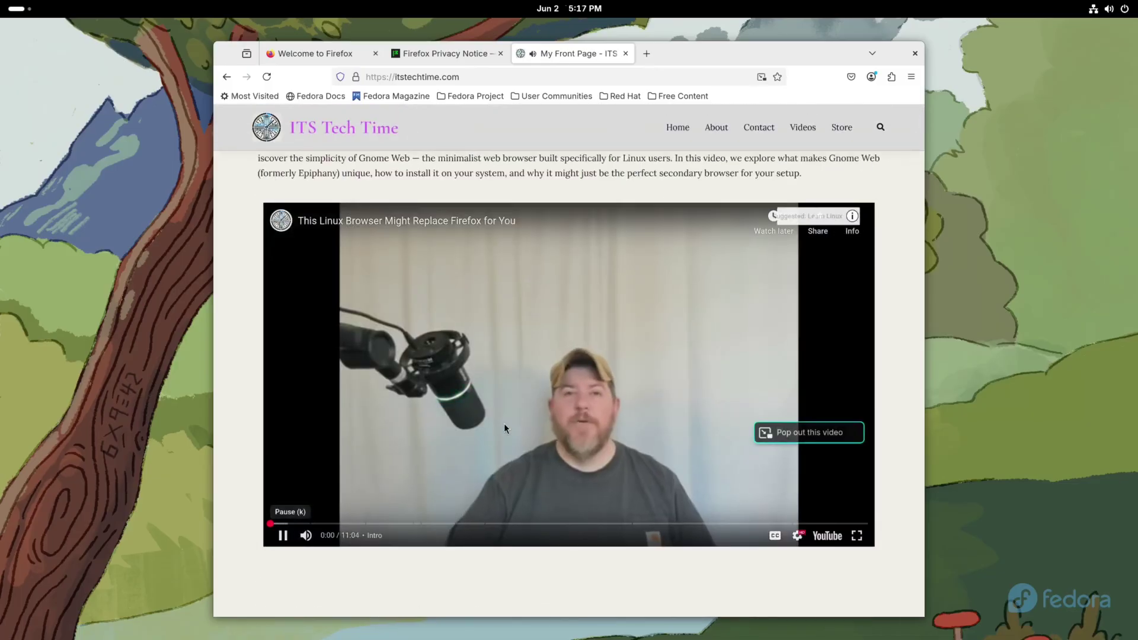
left_click(283, 537)
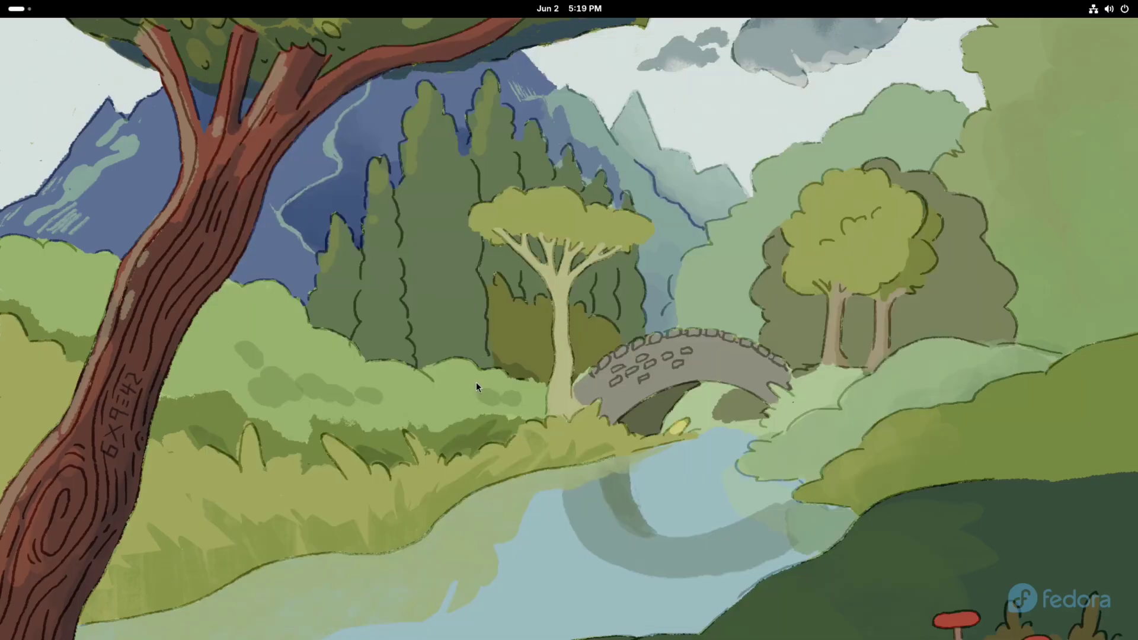
Step: Open the system Settings from the desktop, review the available categories and the Printers page, and close Settings
right_click(557, 279)
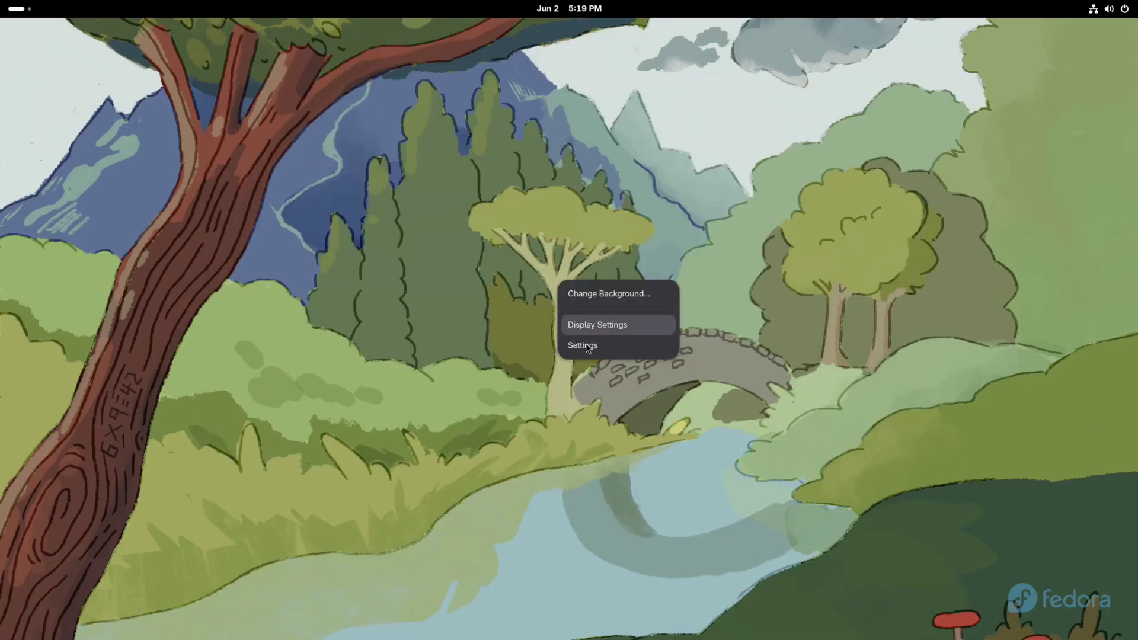
left_click(585, 346)
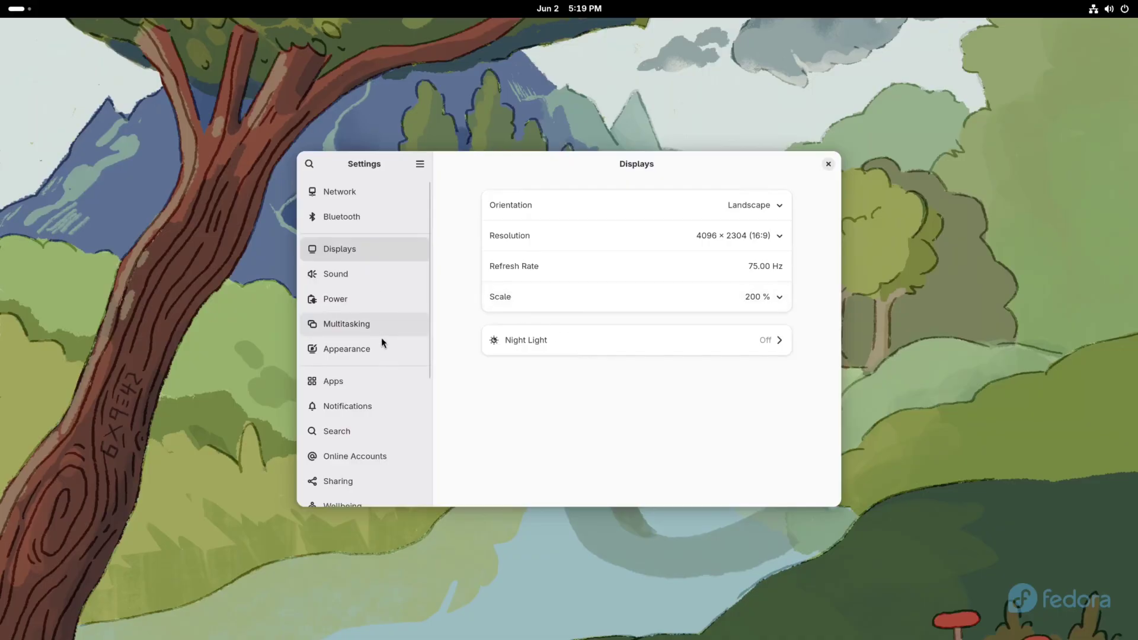
scroll(382, 338, "down", 5)
scroll(380, 341, "up", 3)
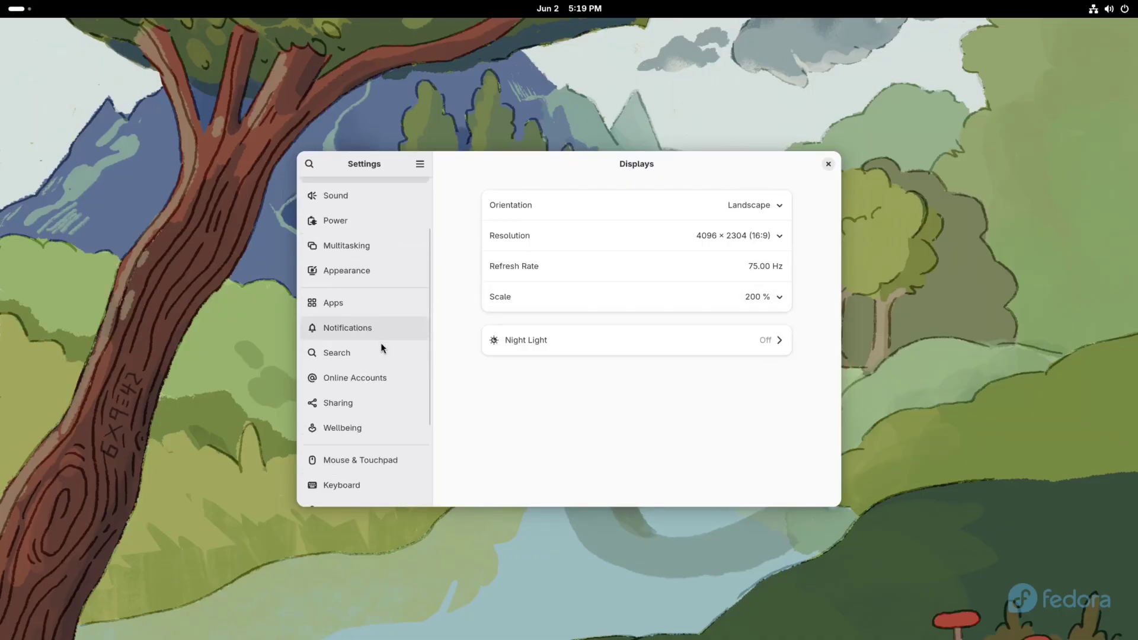
scroll(381, 342, "up", 3)
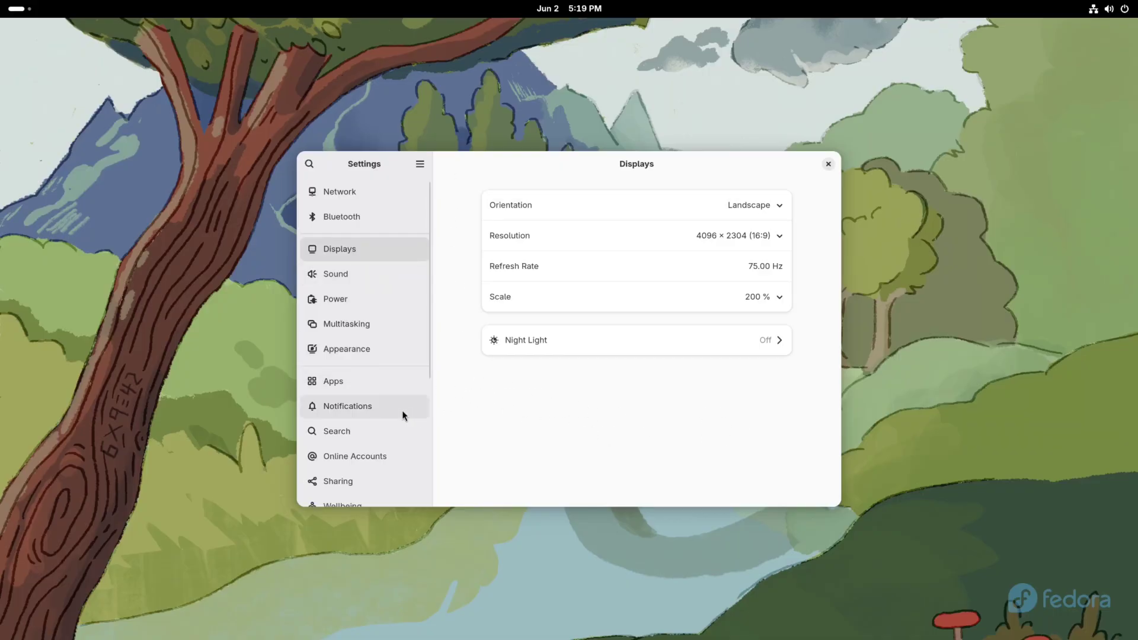
scroll(399, 410, "down", 5)
left_click(343, 417)
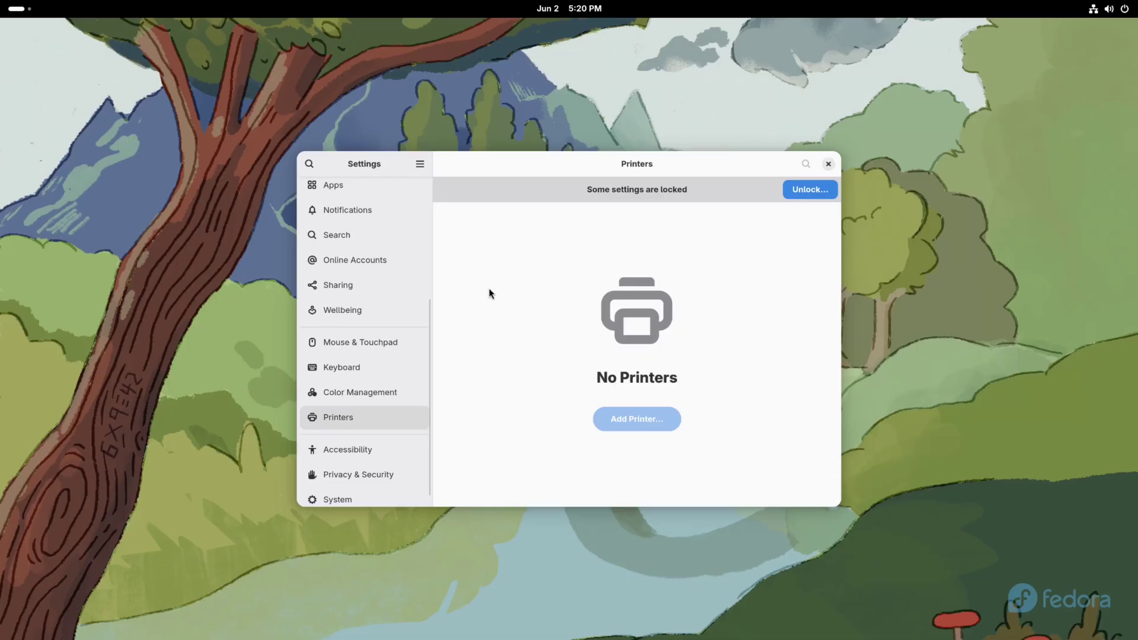
left_click(829, 164)
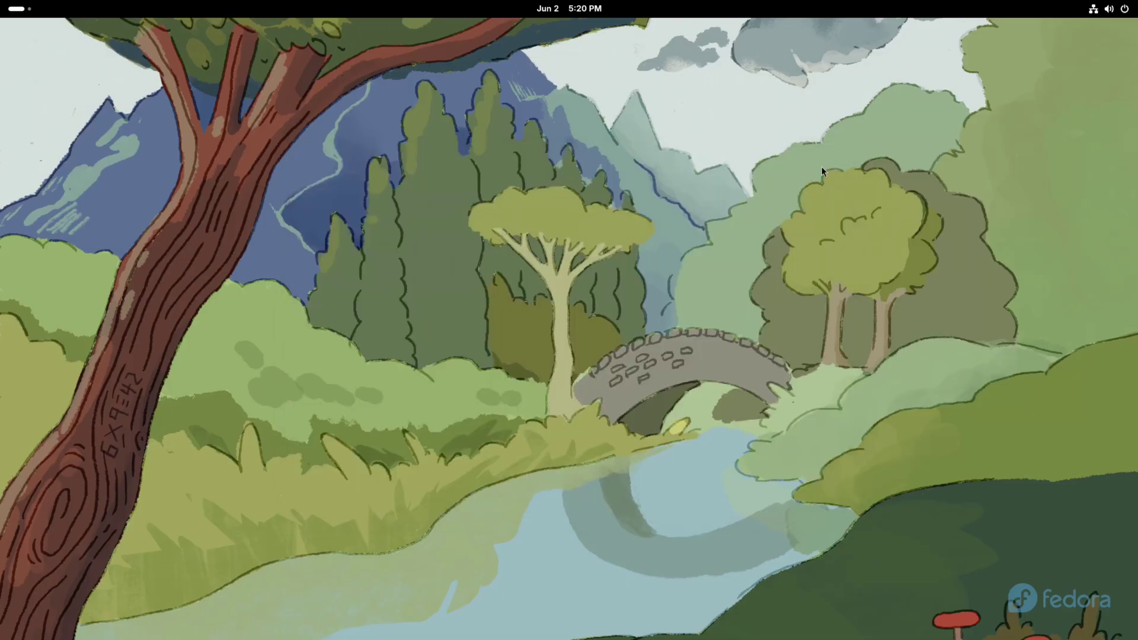
Step: Launch the Fedora Linux 42 installer from the live desktop
left_click(24, 12)
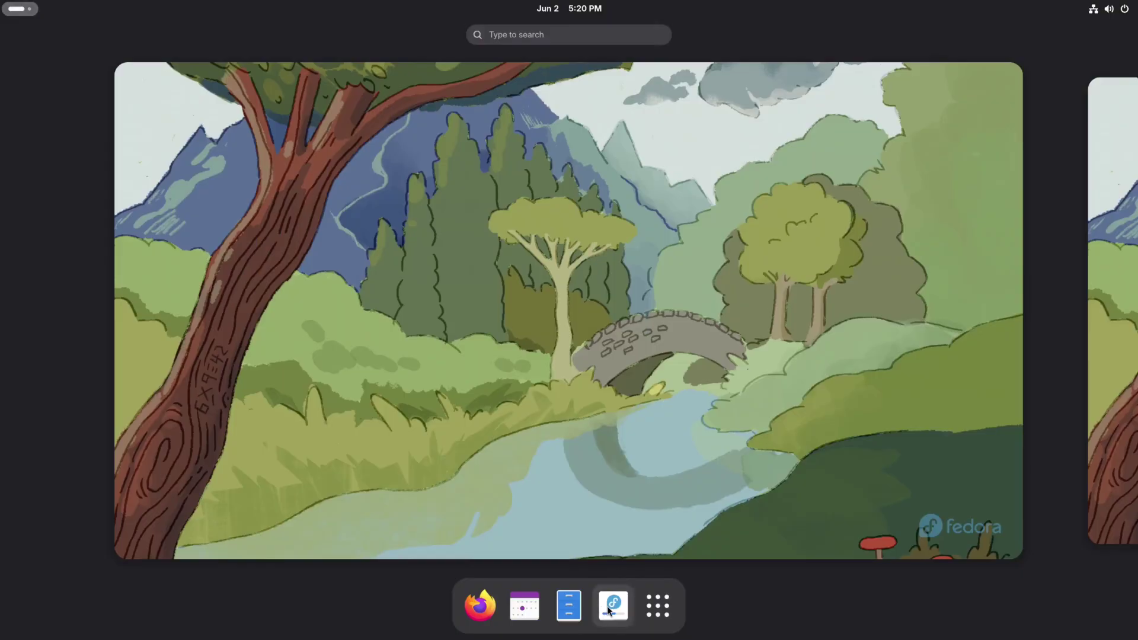
left_click(613, 605)
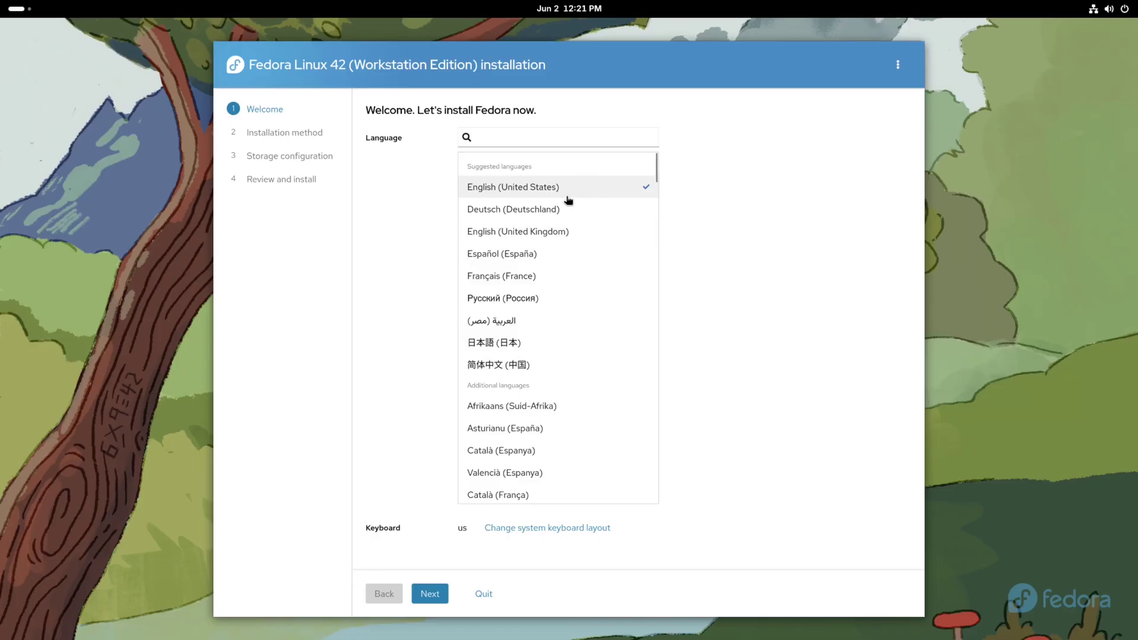
Step: Look through the installer's list of available languages
left_click(548, 137)
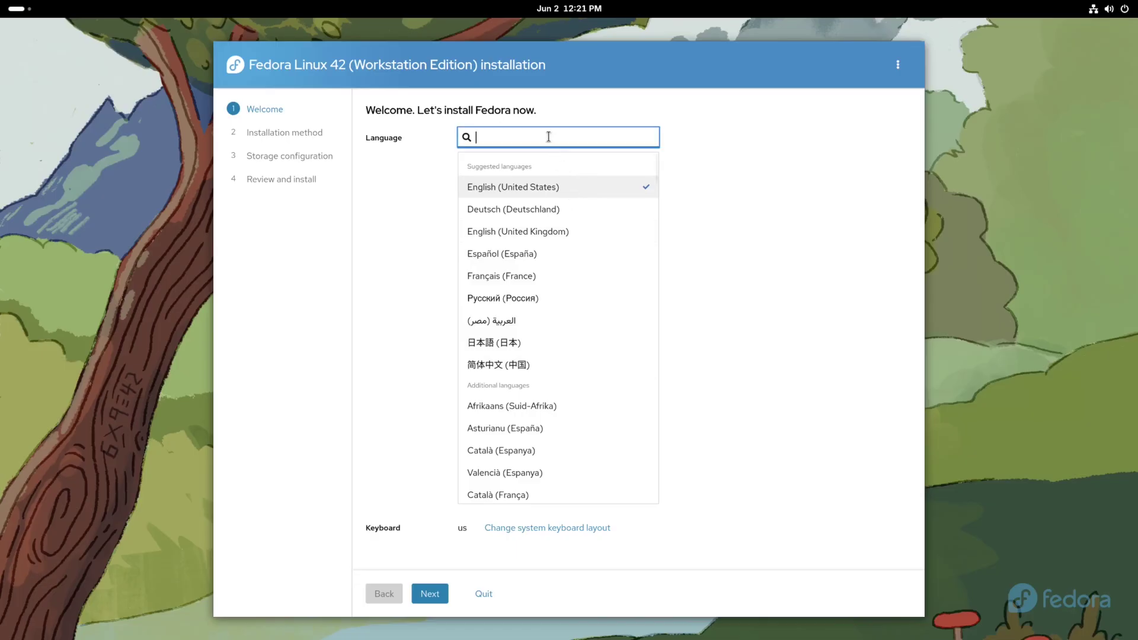
type("c")
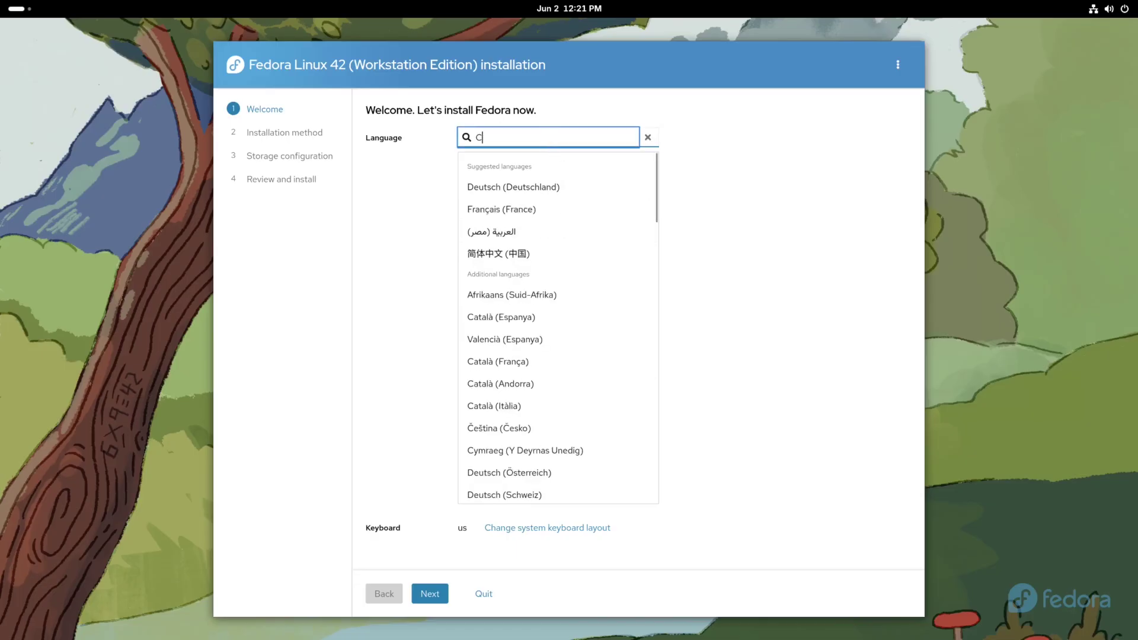
key("BackSpace")
scroll(536, 302, "down", 3)
scroll(539, 307, "down", 4)
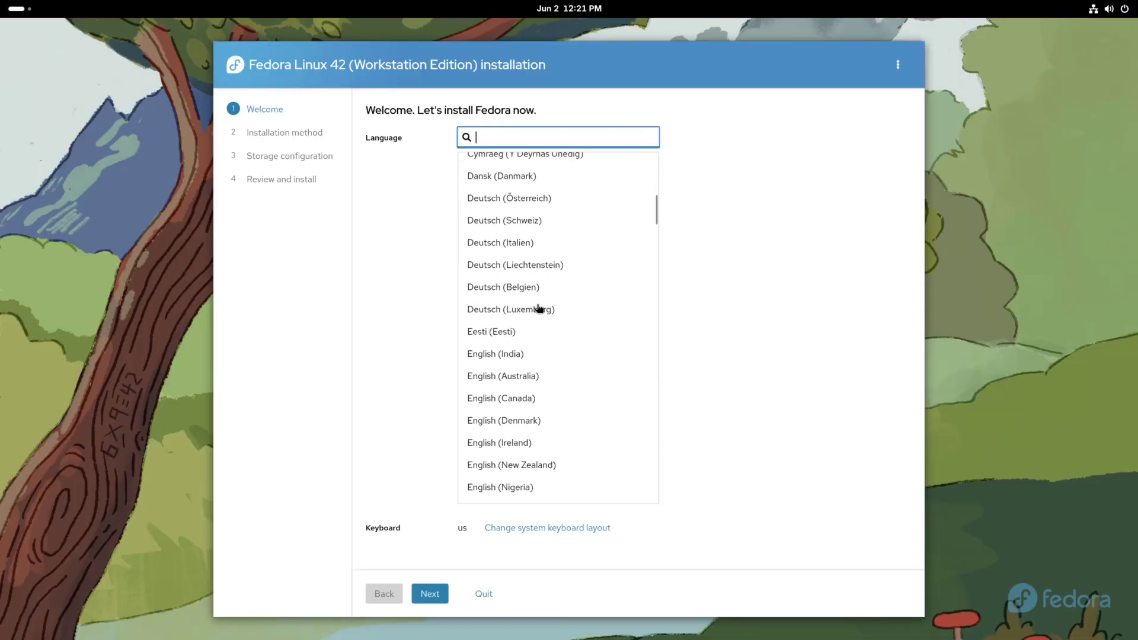
scroll(543, 310, "up", 7)
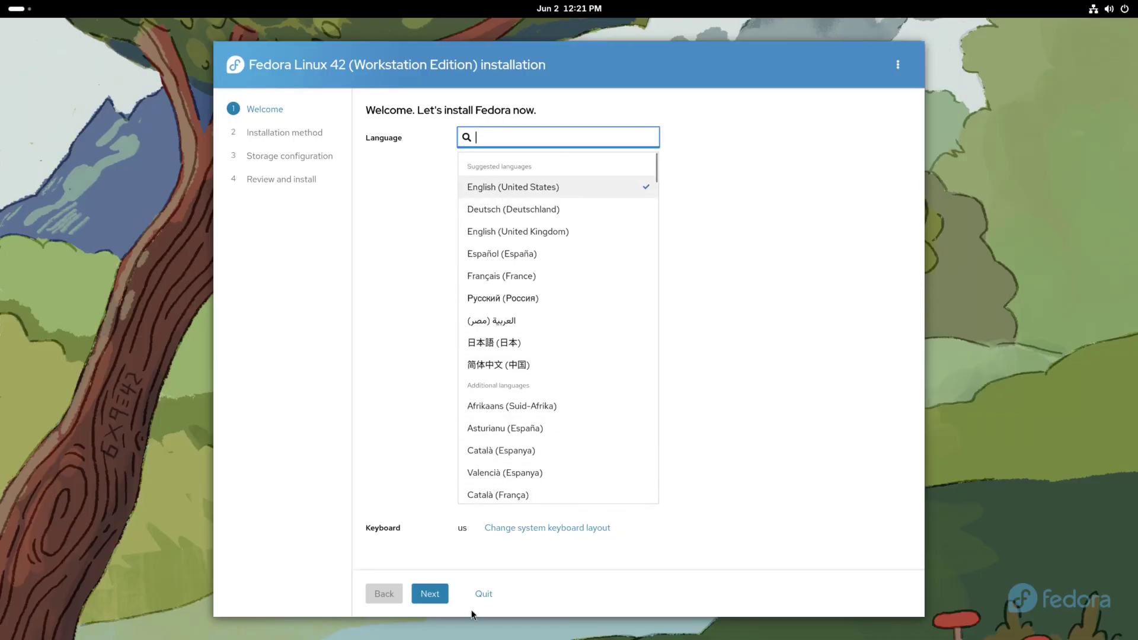
Step: Accept English (United States) with the us keyboard layout, and choose to use the entire vda disk for the installation
left_click(442, 600)
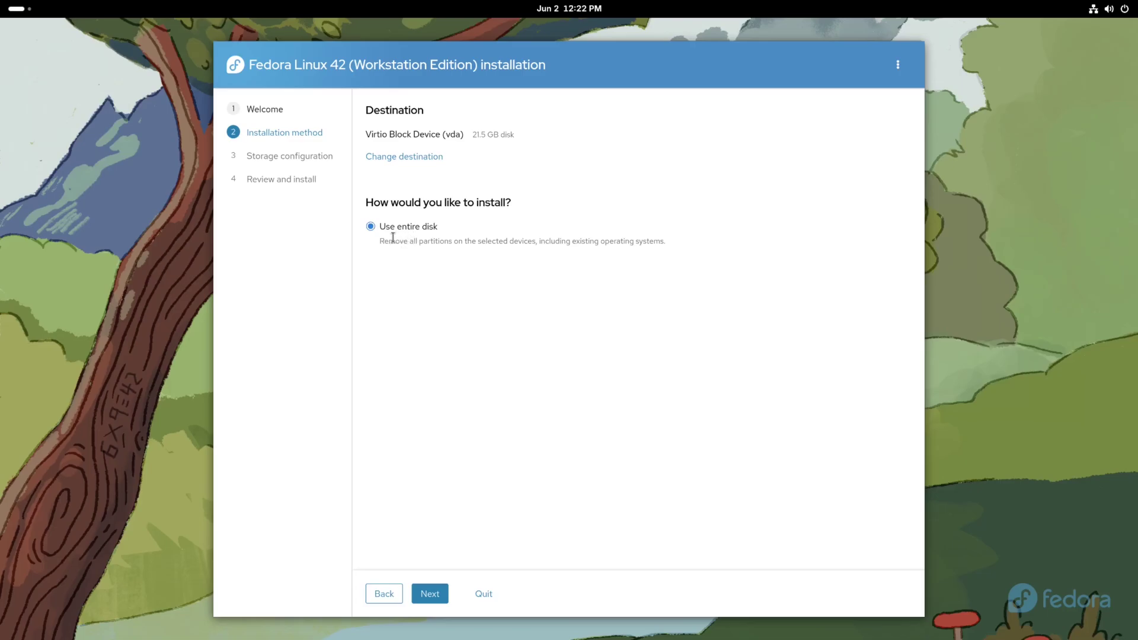
left_click(432, 594)
Step: Enable disk encryption for the installation, enter and confirm the encryption passphrase, and continue to the installation review
left_click(371, 185)
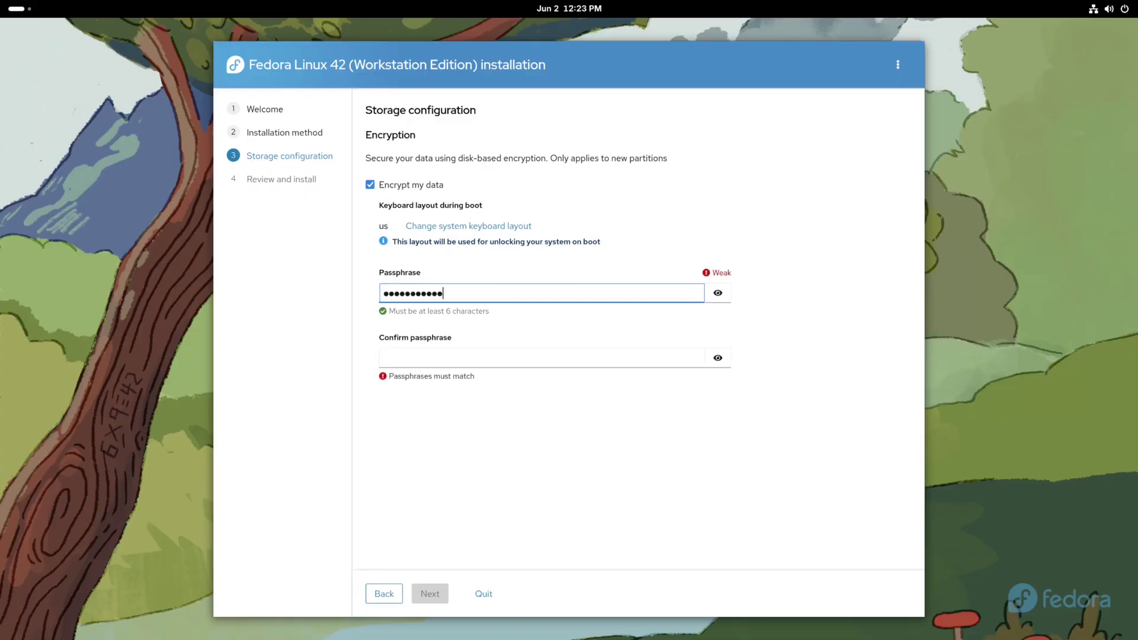
key("Tab")
key("Tab")
type("•••••••••••")
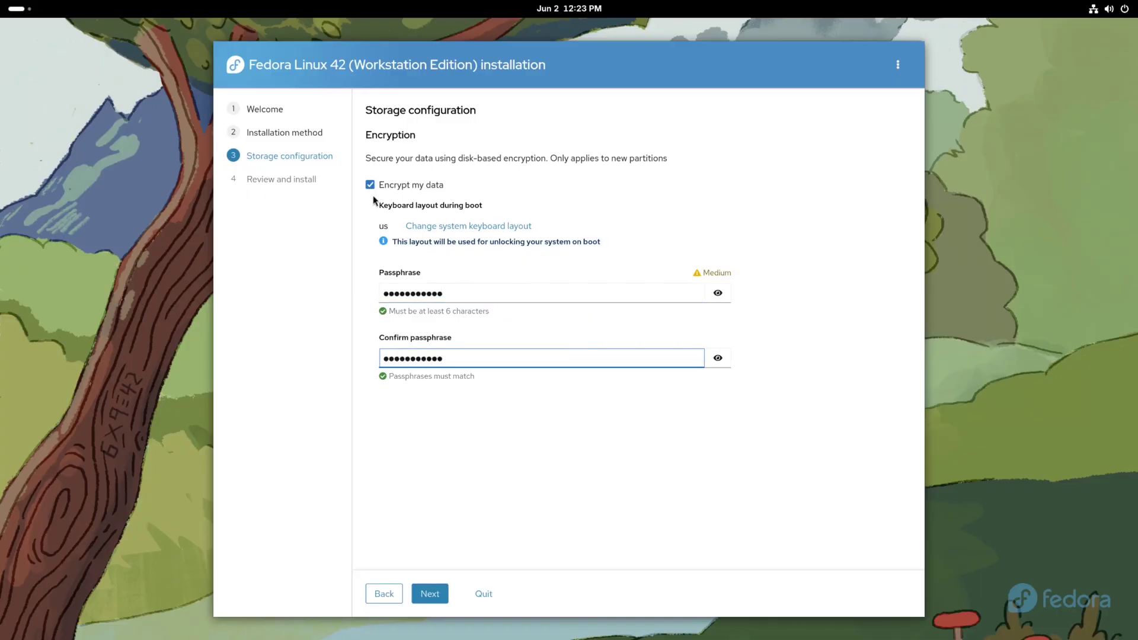
left_click(432, 597)
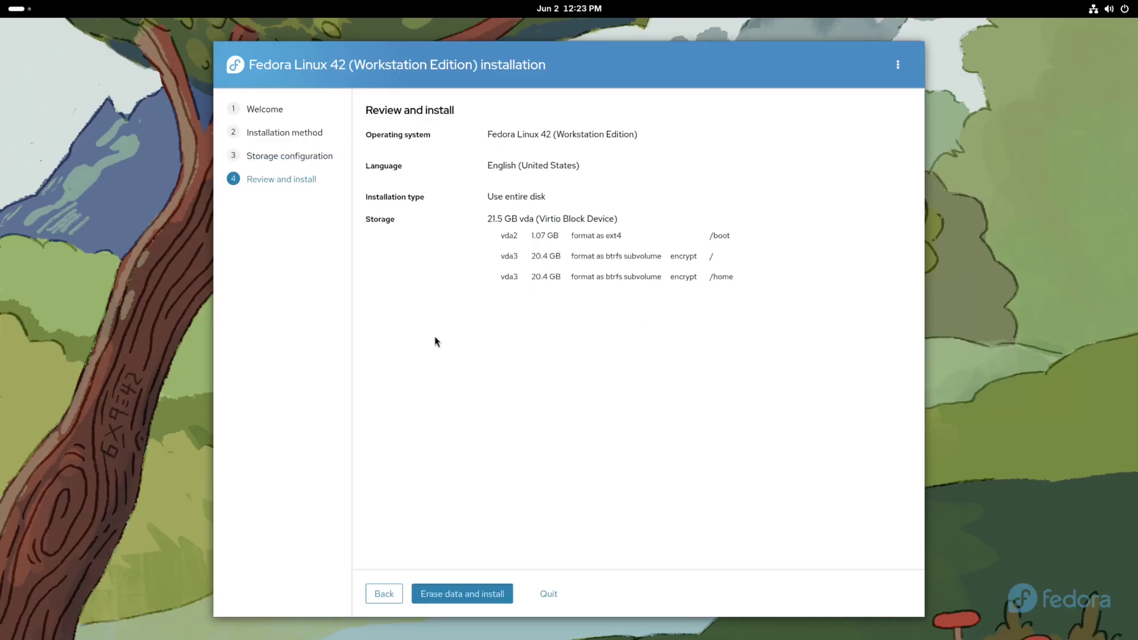
Step: Erase the disk data and install Fedora Linux 42, and exit the finished installer to the live desktop
left_click(454, 595)
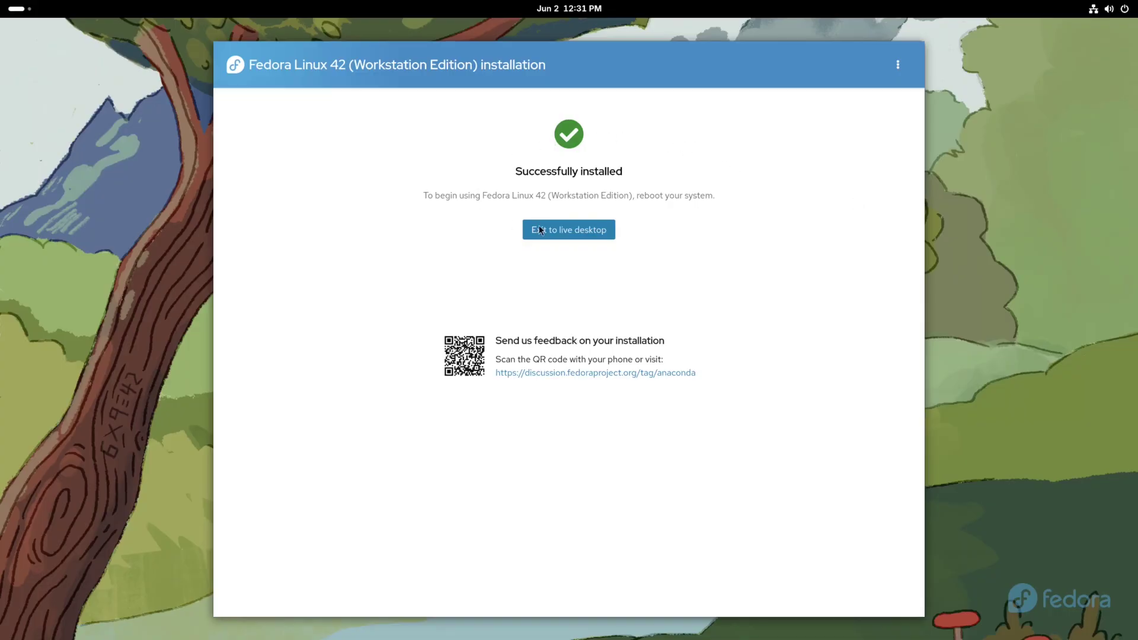
left_click(566, 236)
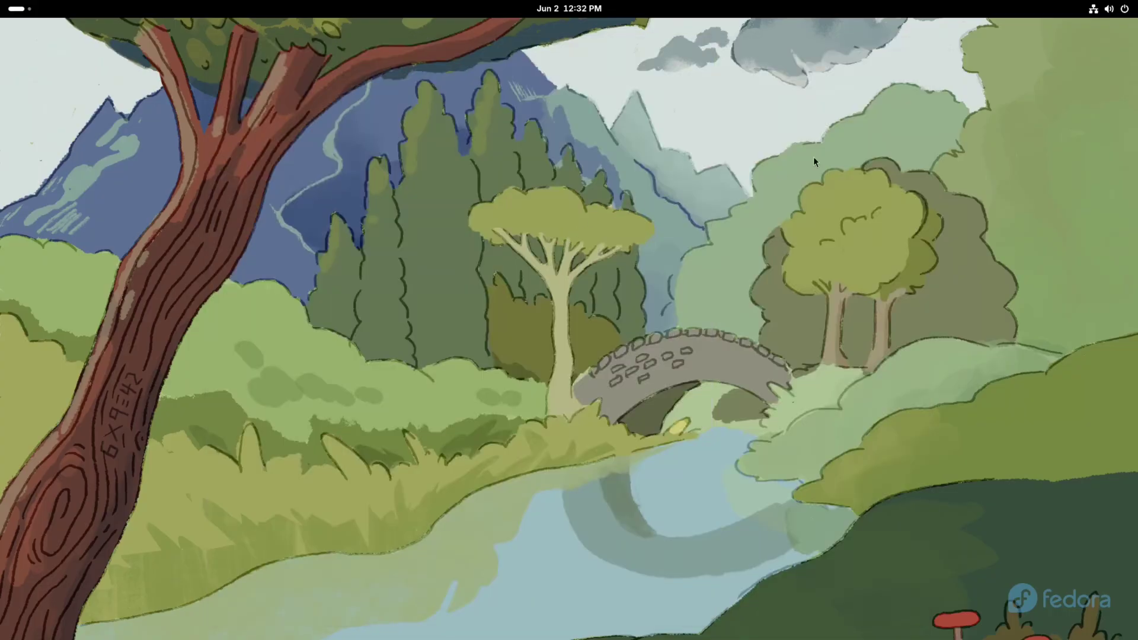
Step: Restart the computer and unlock the encrypted disk by entering its passphrase
left_click(1109, 10)
left_click(1113, 43)
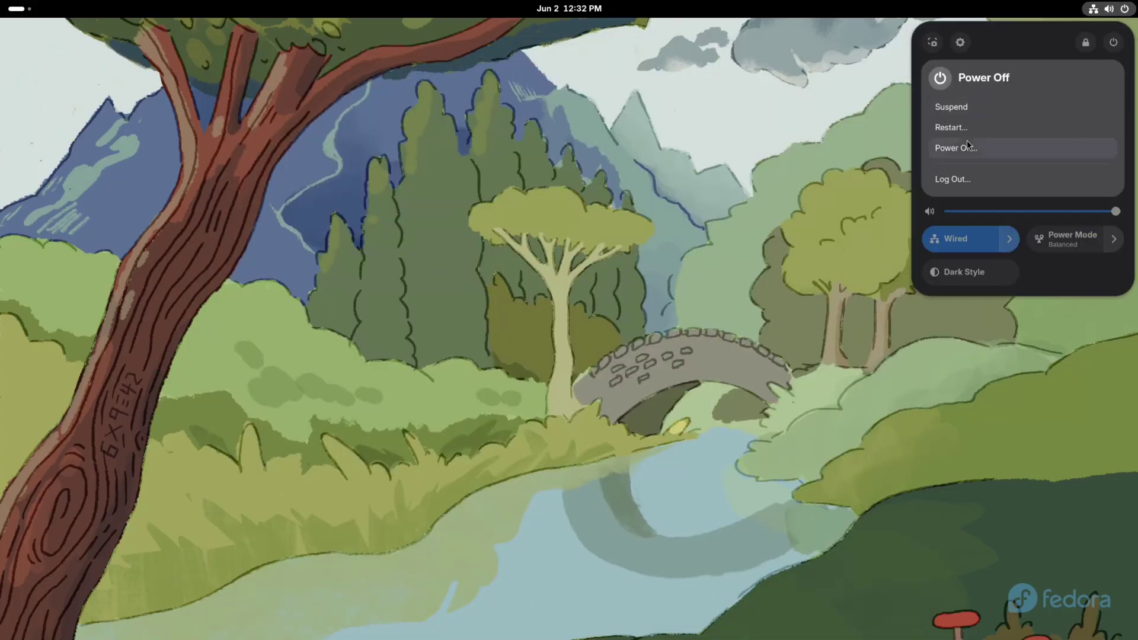
left_click(951, 128)
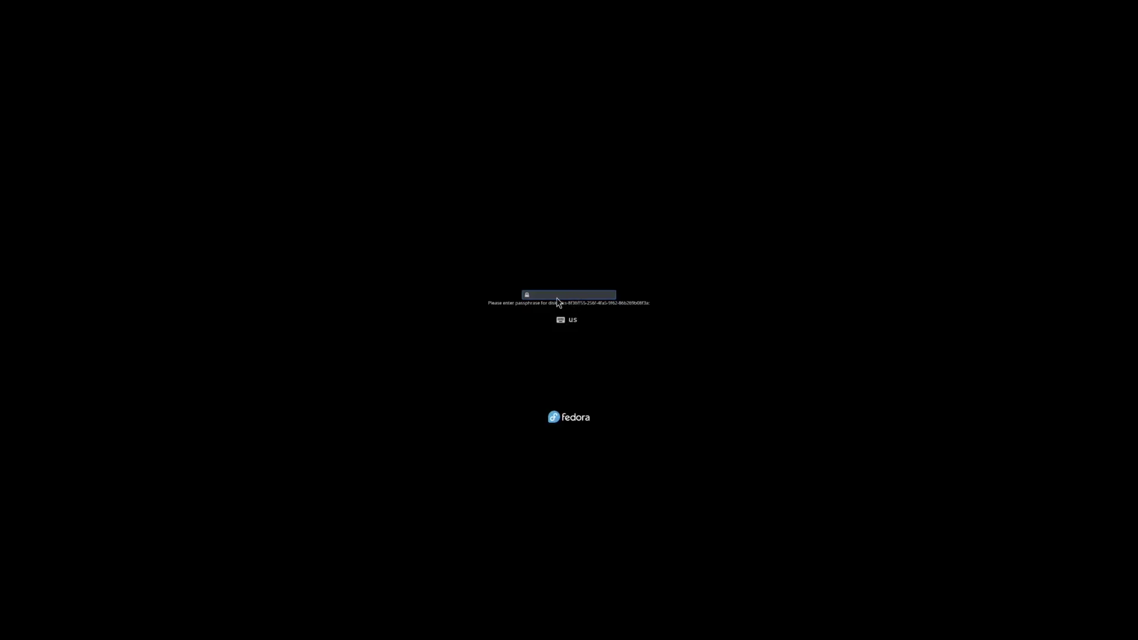
type("•••••")
key("Return")
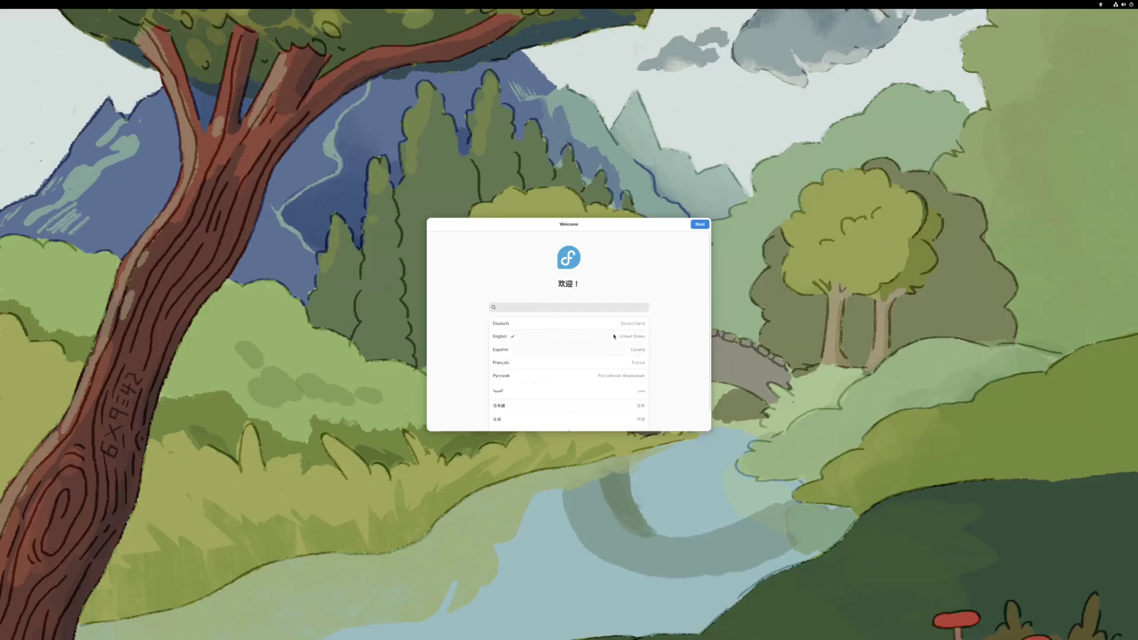
Step: Accept English (United States) as the system language and English (US) as the keyboard layout in the initial setup
left_click(700, 224)
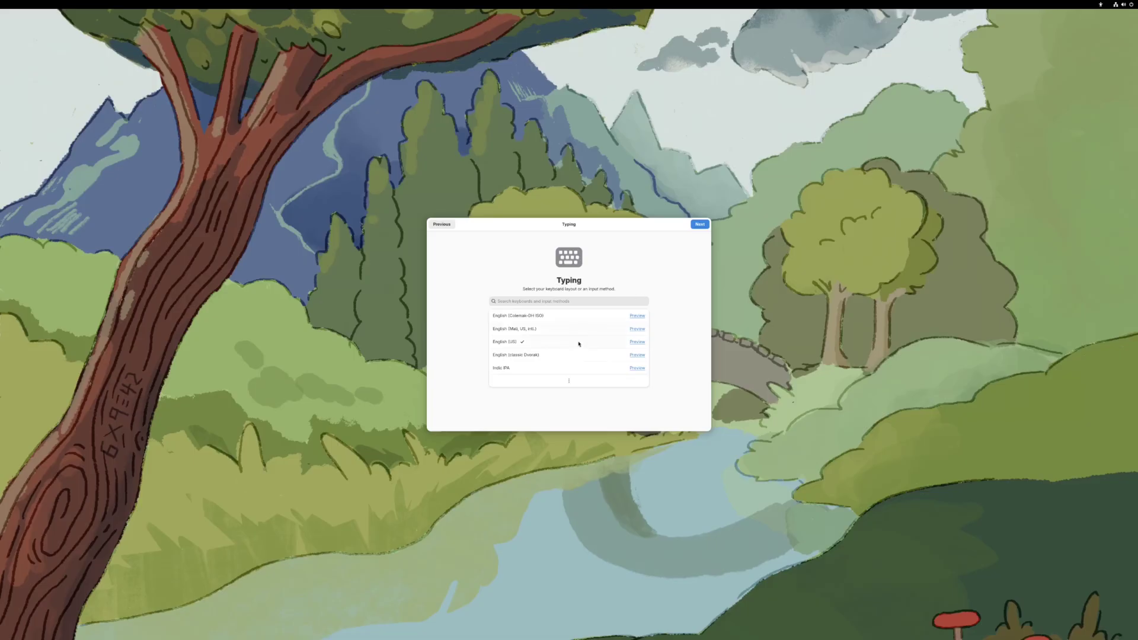
left_click(700, 227)
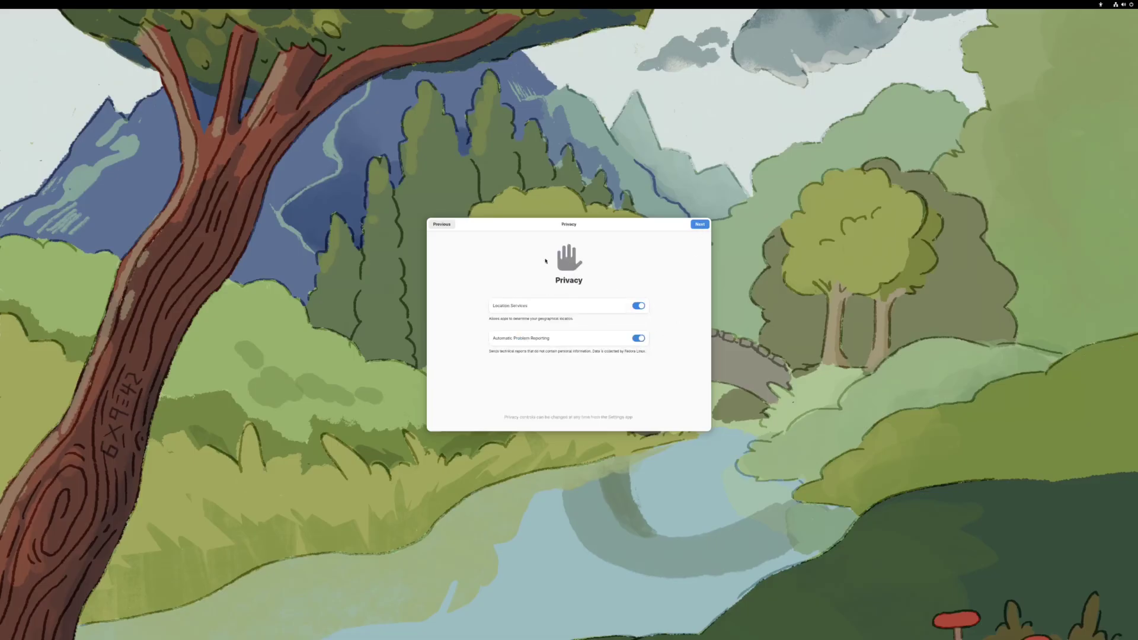
Step: Try the Location Services and Automatic Problem Reporting switches, leave both enabled, and continue the setup
left_click(636, 307)
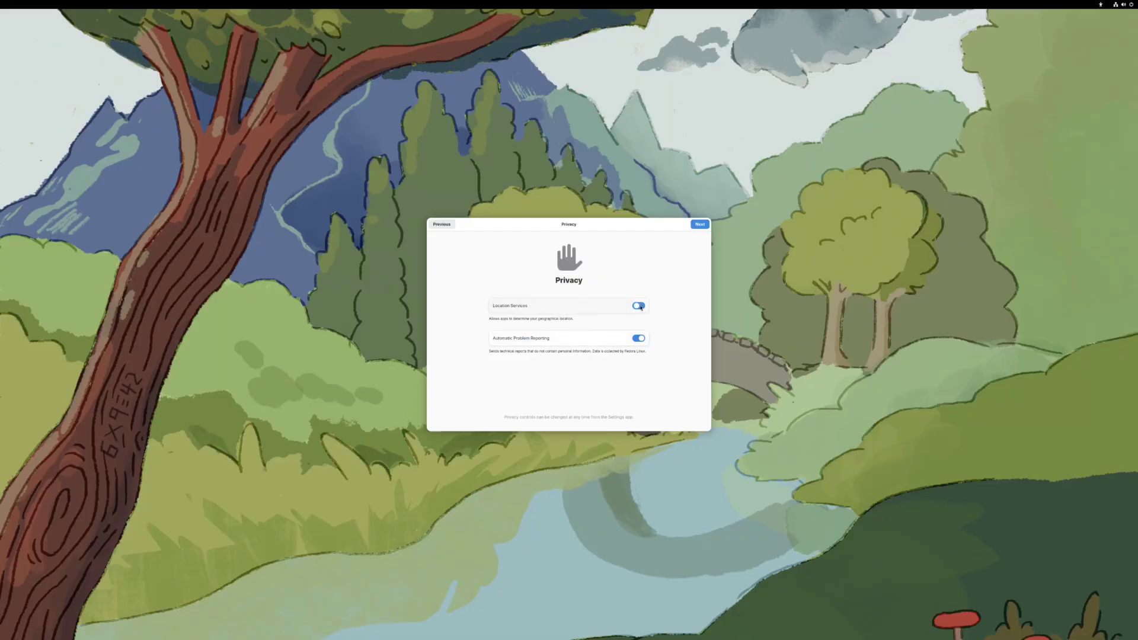
left_click(636, 307)
left_click(638, 339)
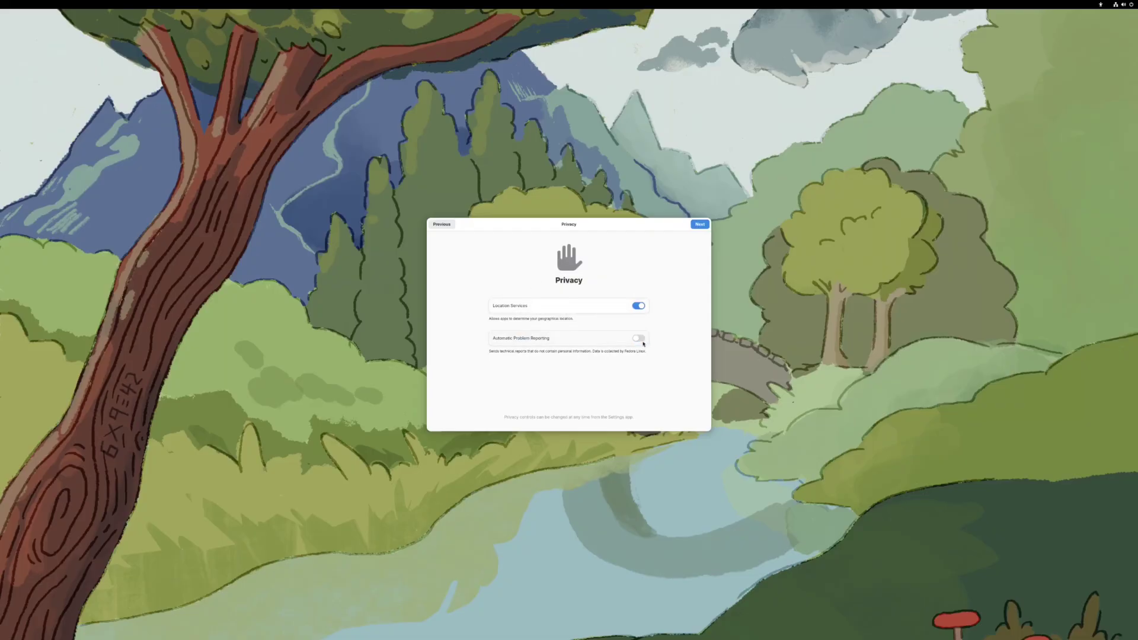
left_click(639, 339)
left_click(699, 224)
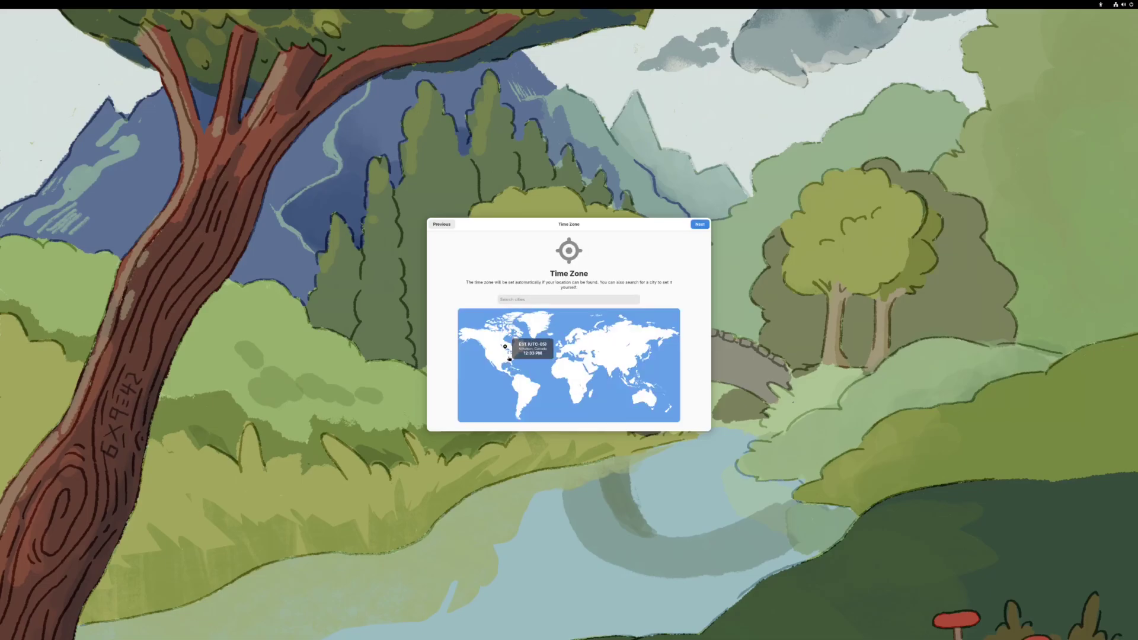
Step: Set the time zone to Chicago, Illinois, United States, and enable the third-party repositories
left_click(506, 362)
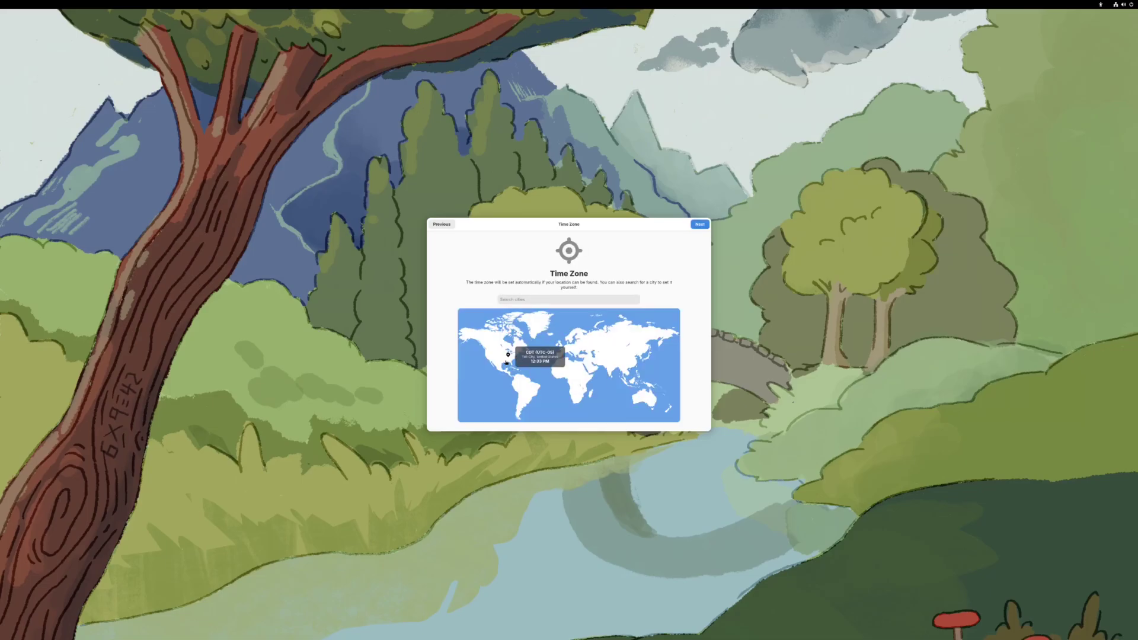
left_click(517, 298)
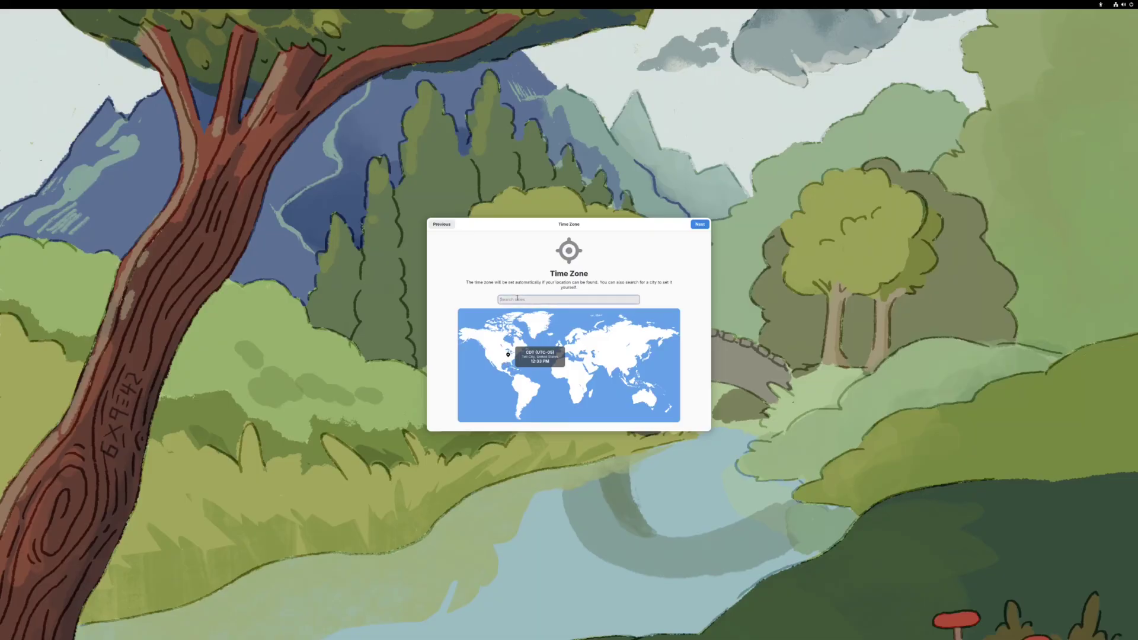
type("Chicago")
left_click(533, 350)
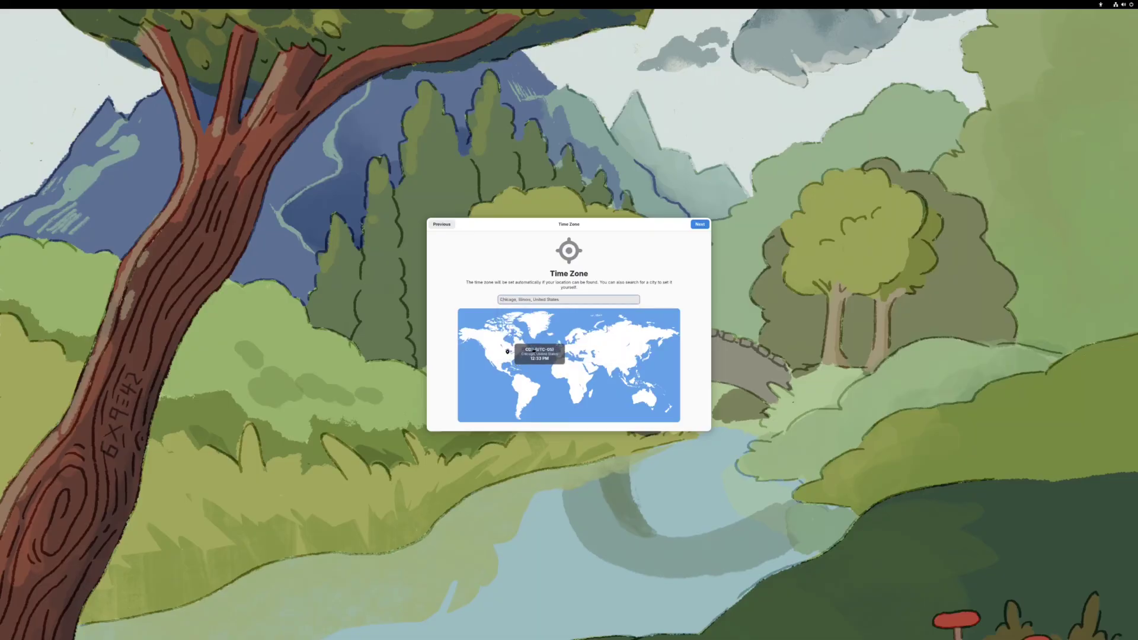
triple_click(618, 297)
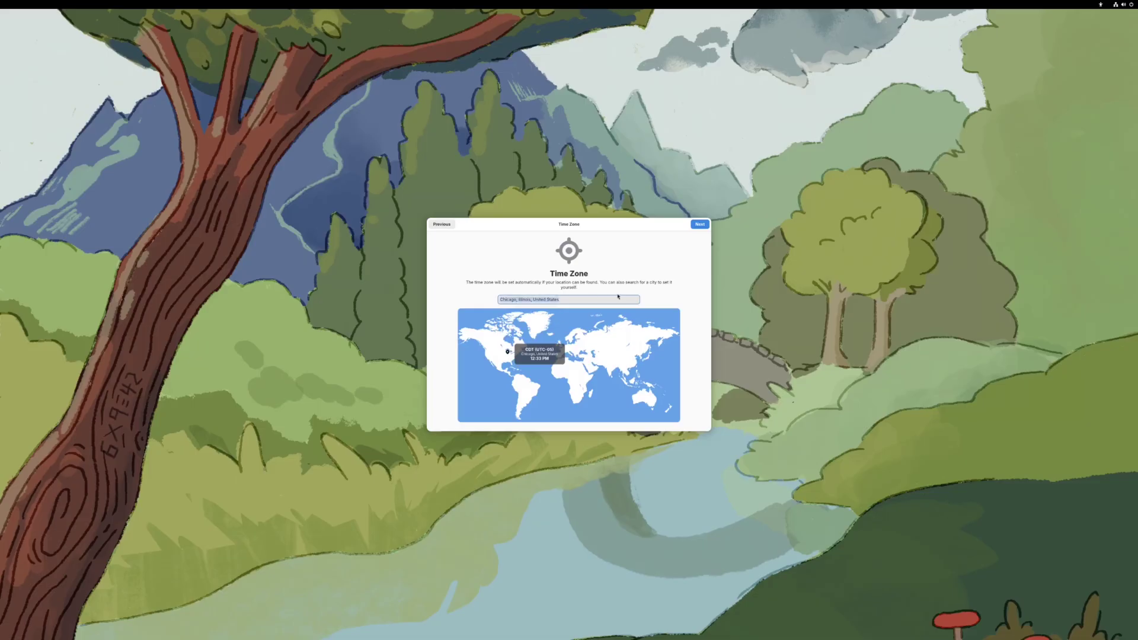
left_click(702, 226)
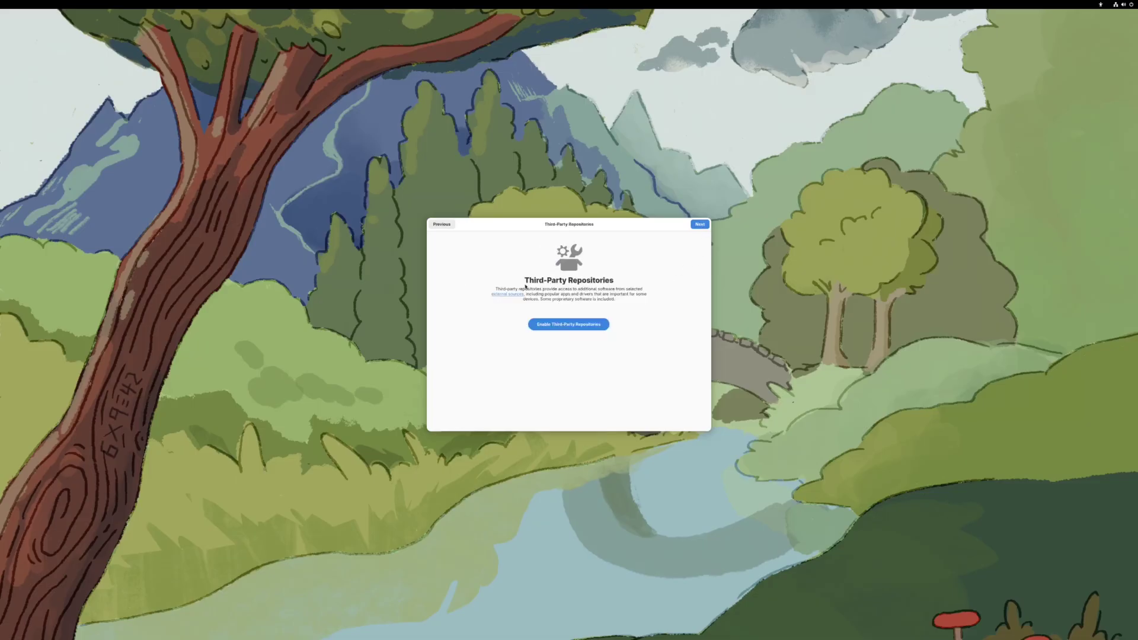
left_click(560, 324)
left_click(702, 227)
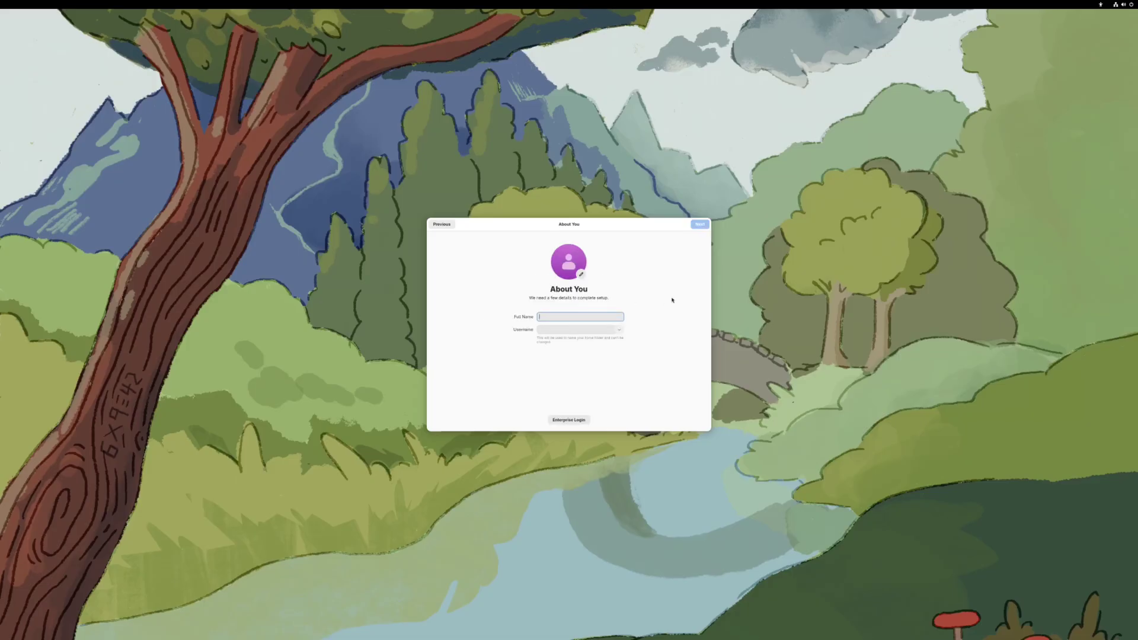
Step: Create the user account by entering the full name, then setting and confirming the account password
type("bo")
key("Return")
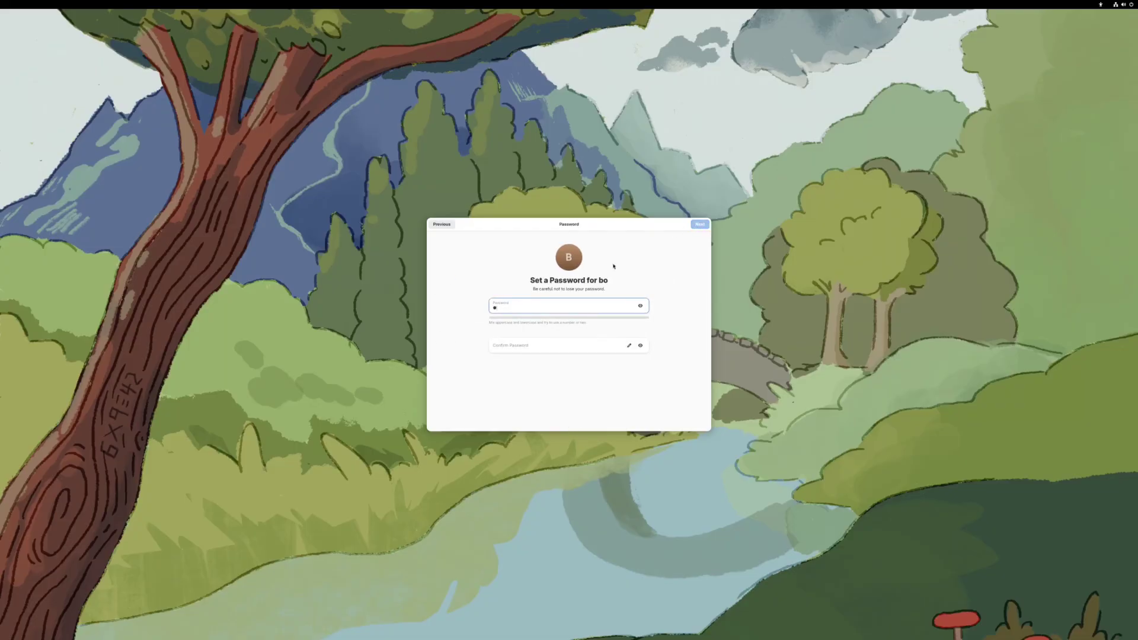
type("••••••")
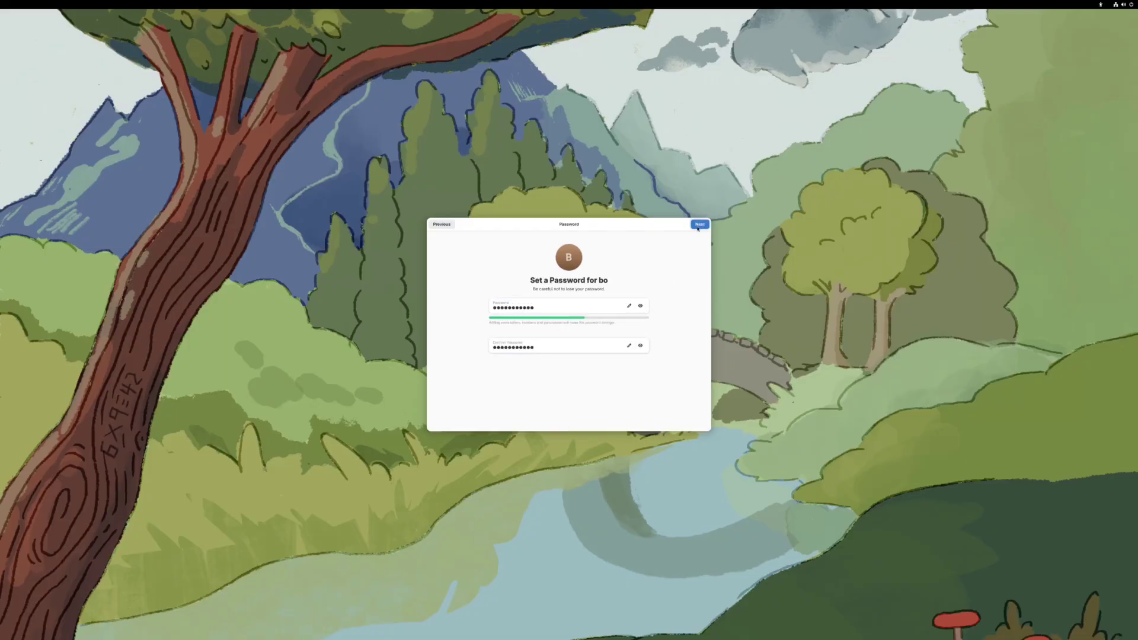
left_click(698, 228)
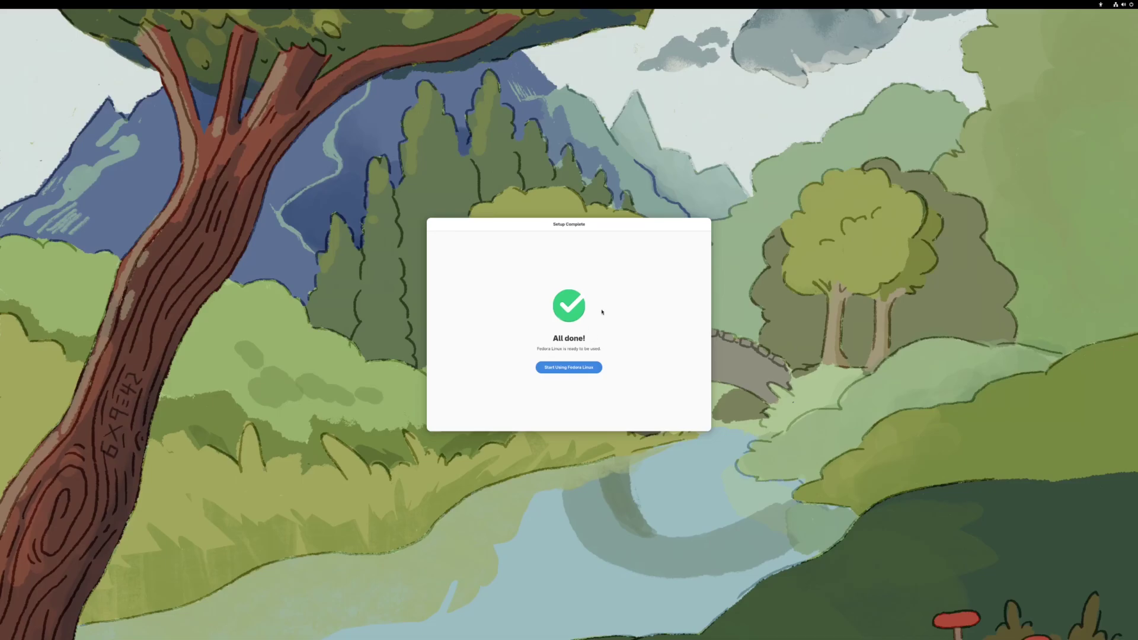
Step: Finish the initial setup to start using Fedora Linux and skip the welcome tour
left_click(570, 370)
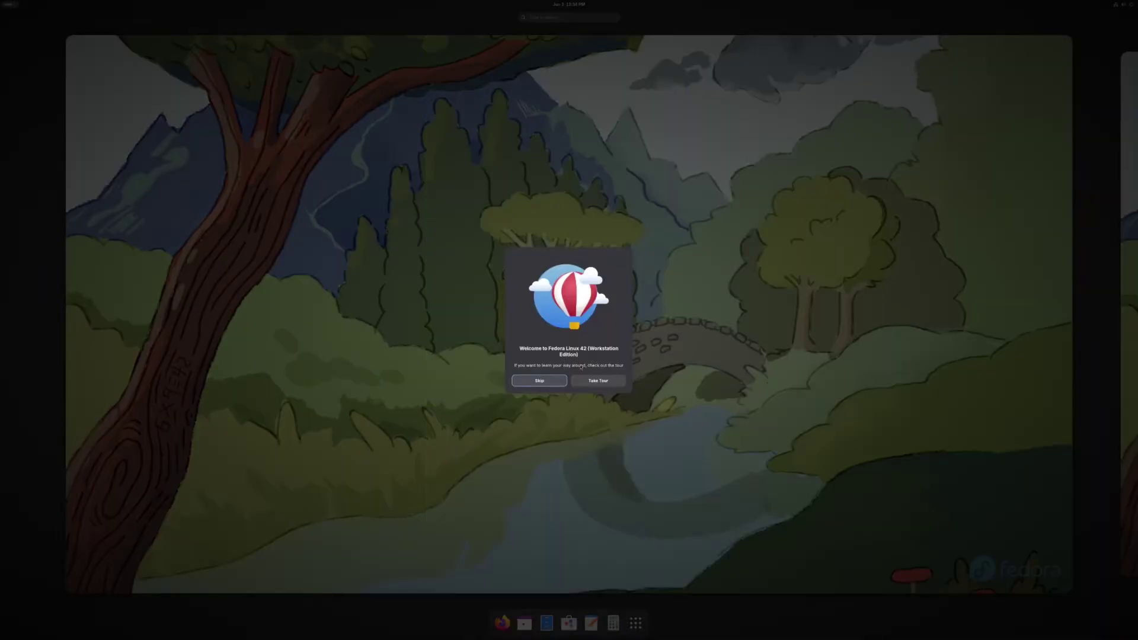
left_click(539, 382)
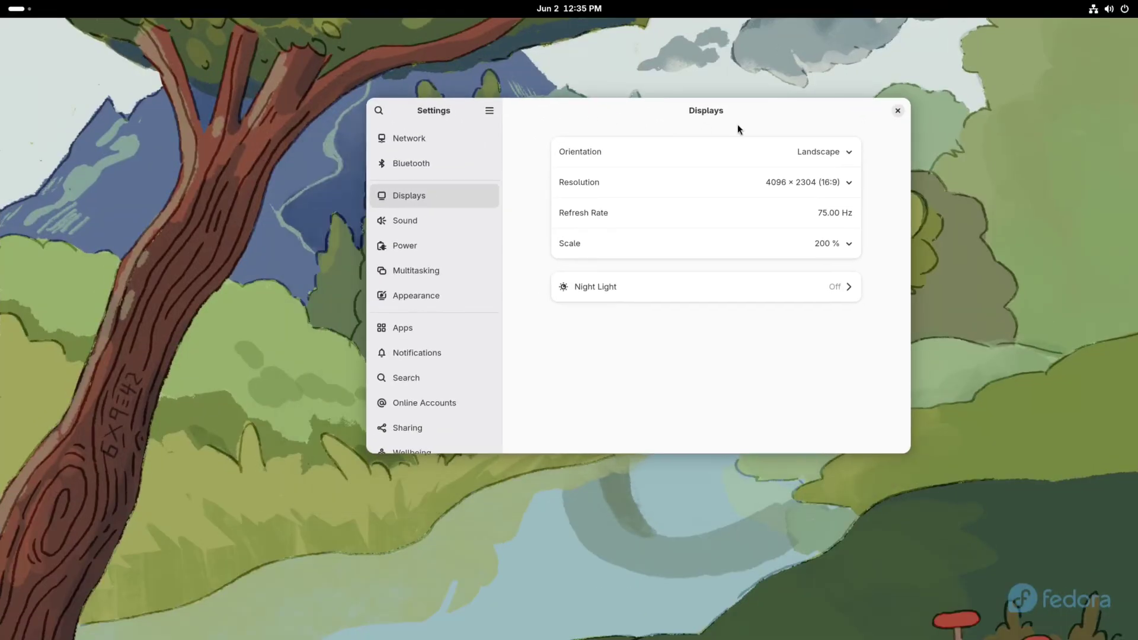
Step: Close the display settings and switch the desktop to Dark Style
left_click(897, 110)
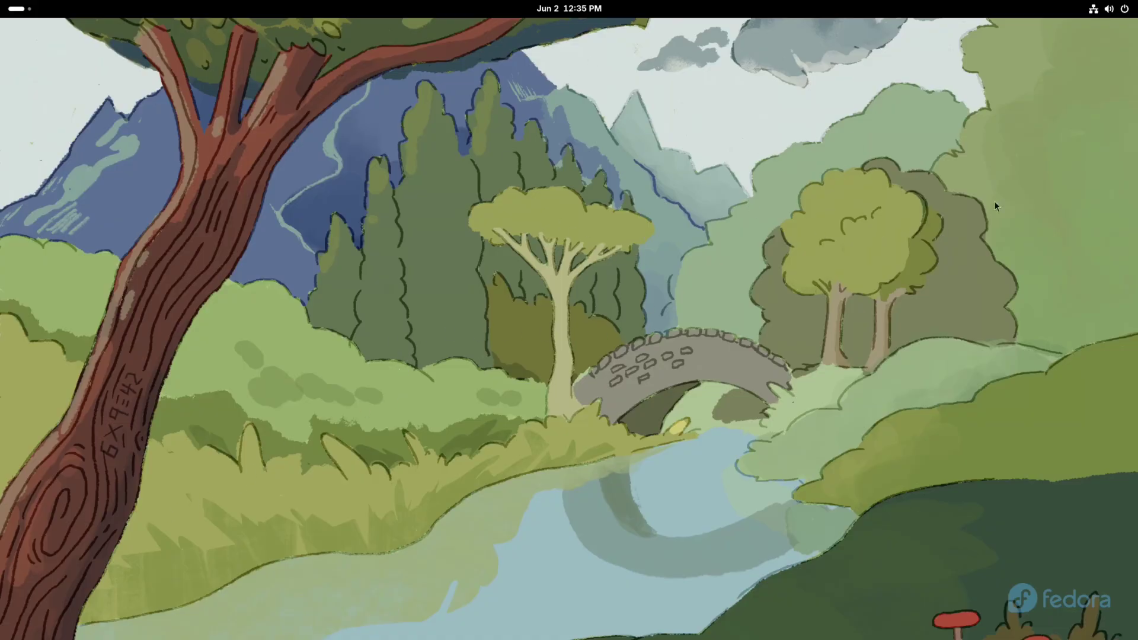
left_click(1109, 11)
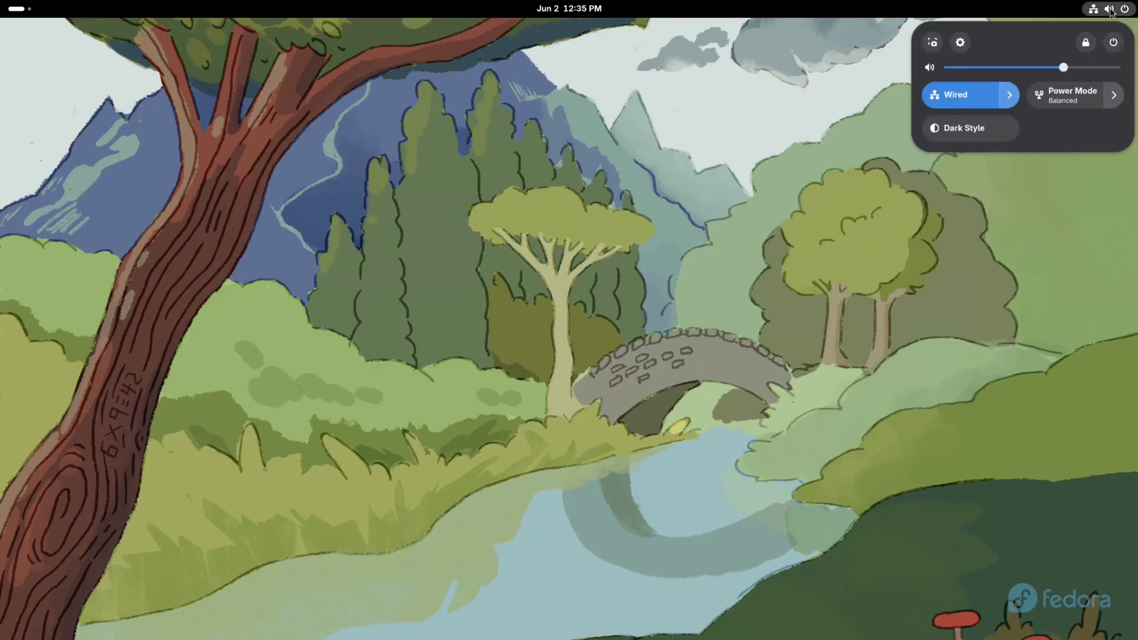
left_click(969, 128)
left_click(786, 164)
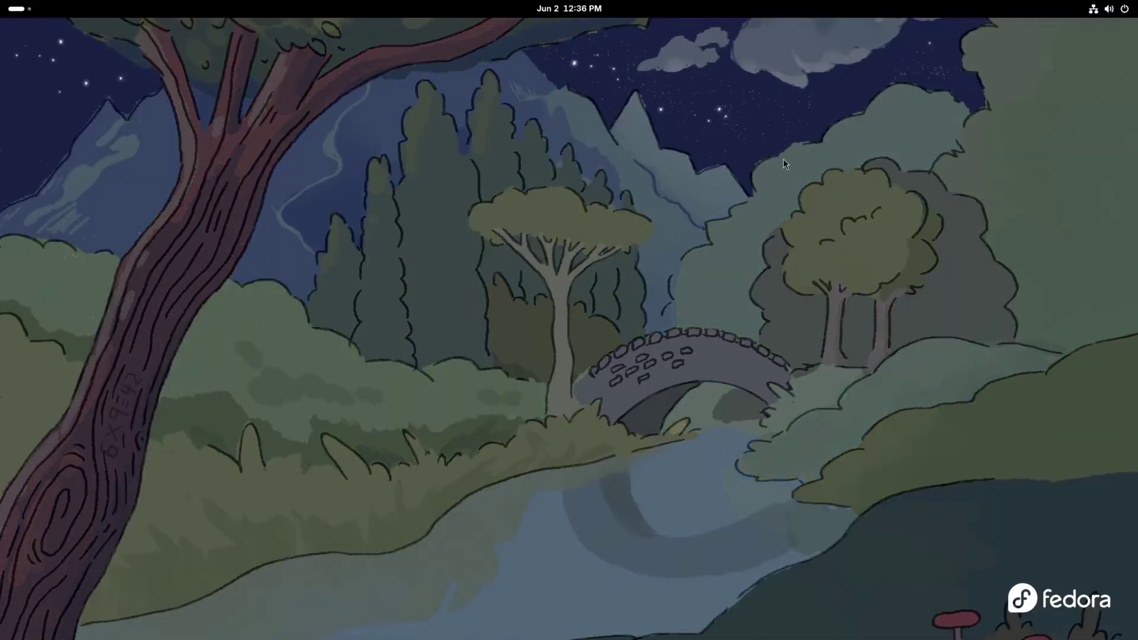
Step: Open the Software app and show the available system and app updates
left_click(16, 9)
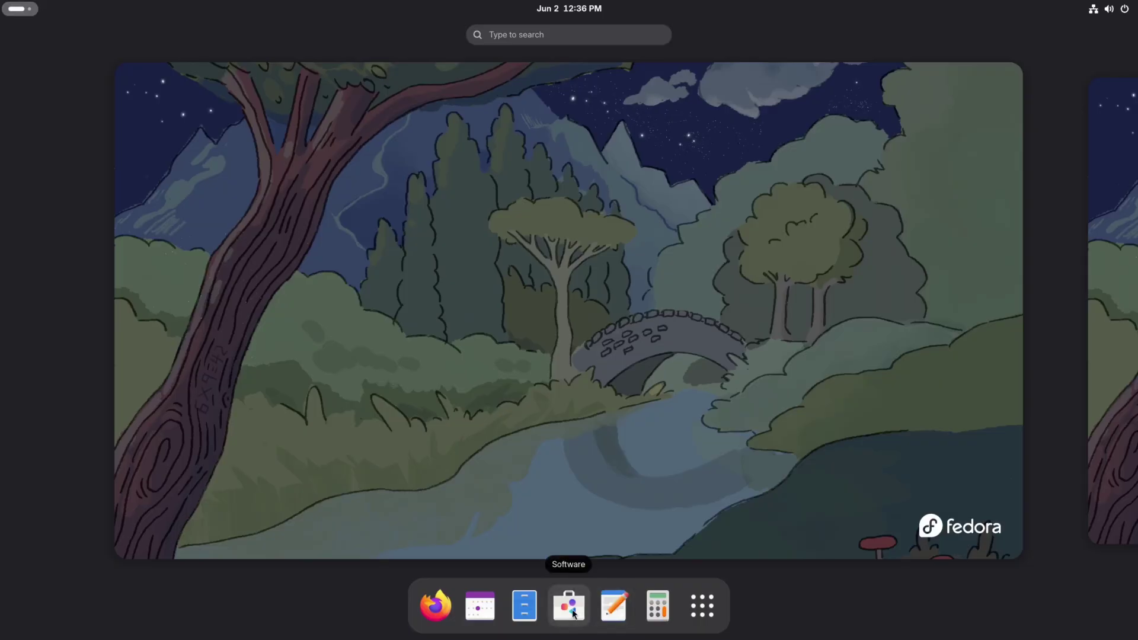
left_click(568, 606)
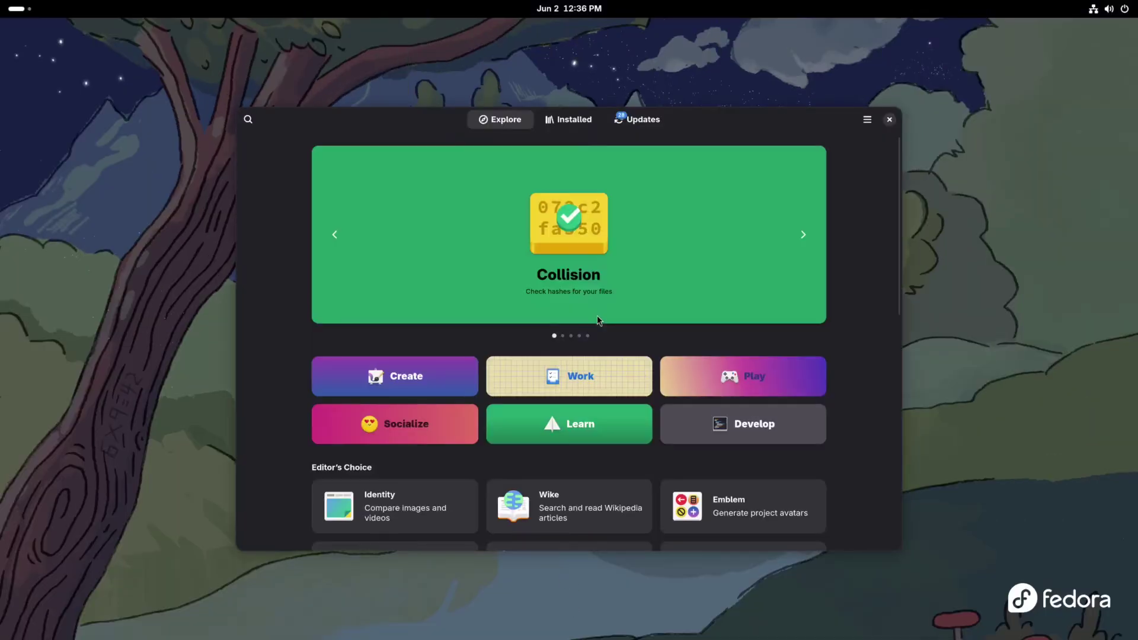
left_click(629, 127)
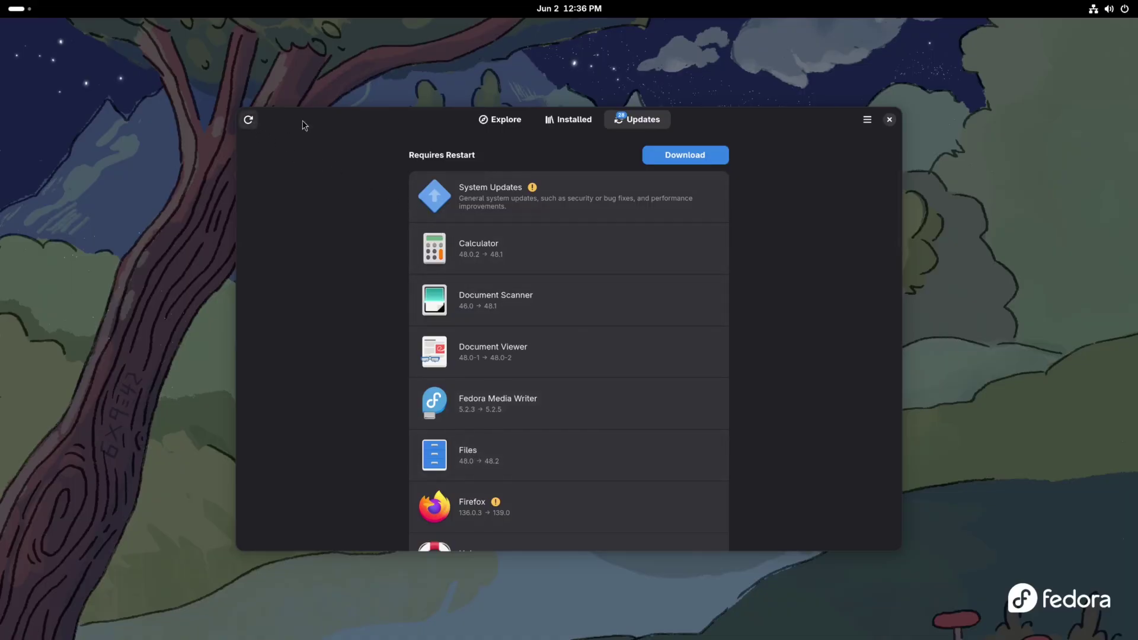
Step: Look through the Software catalogue's categories and Editor's Choice apps, including the Play category
left_click(513, 122)
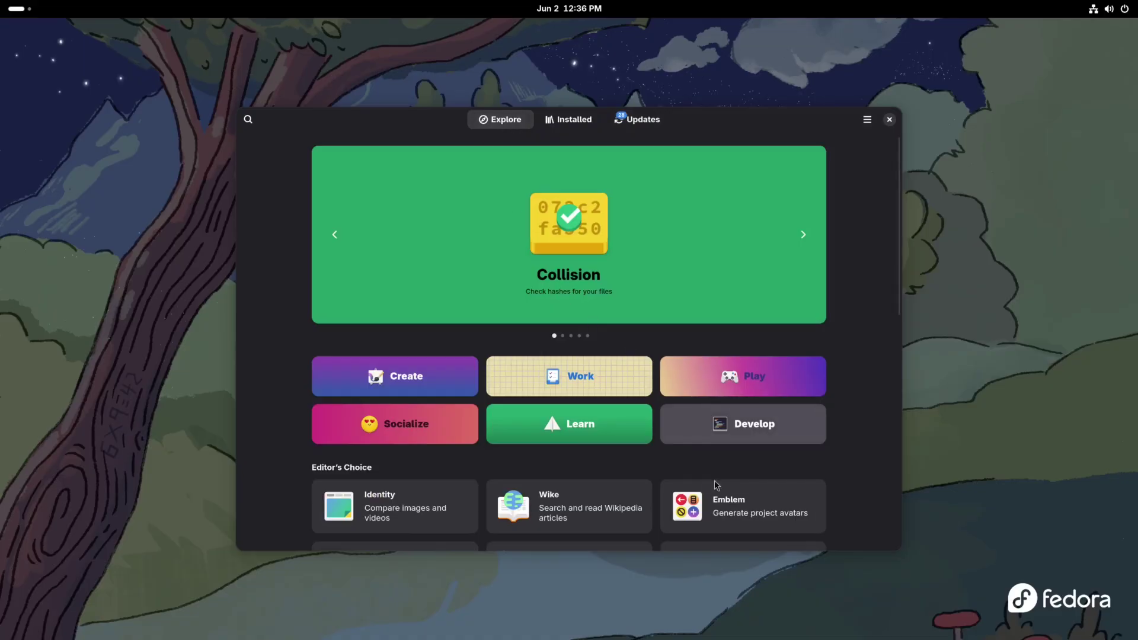
scroll(569, 495, "down", 2)
scroll(569, 495, "down", 3)
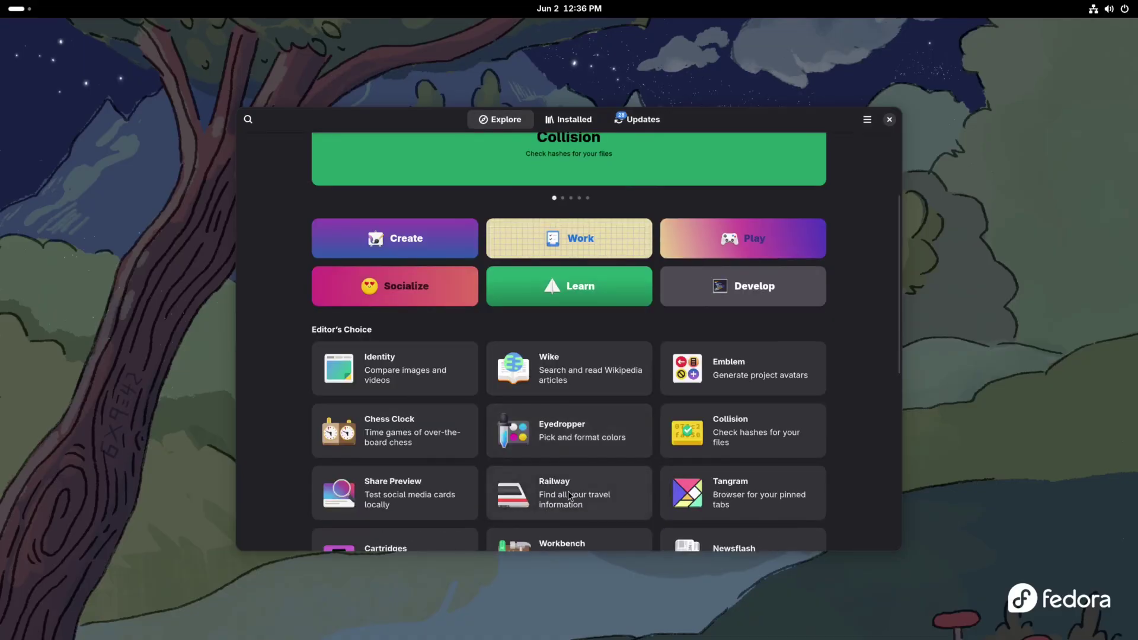
scroll(569, 495, "up", 3)
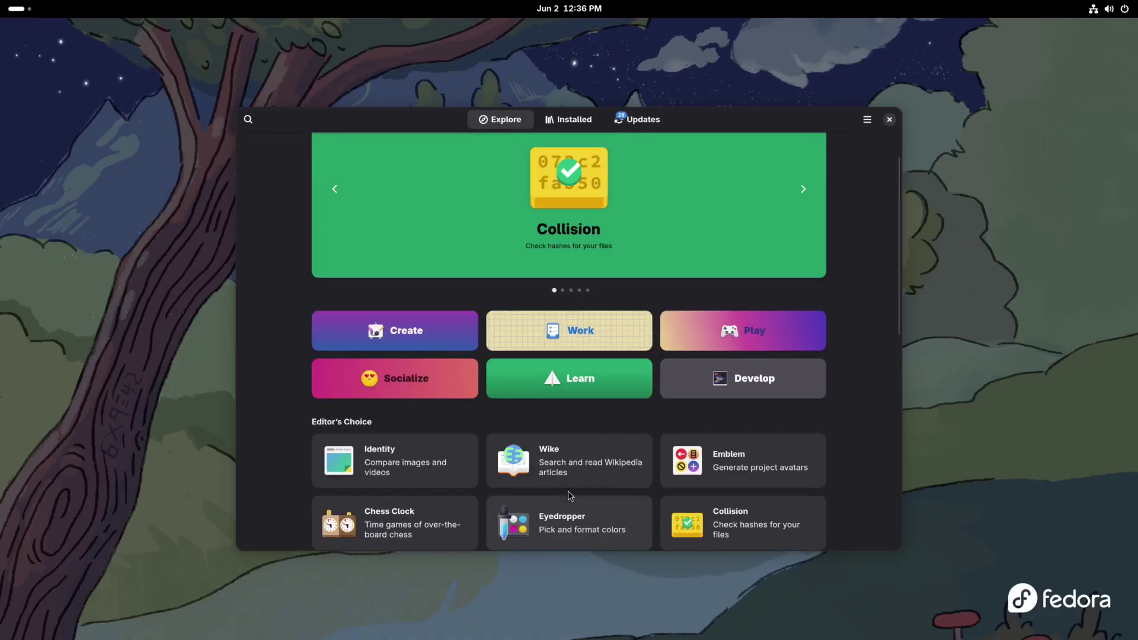
left_click(686, 336)
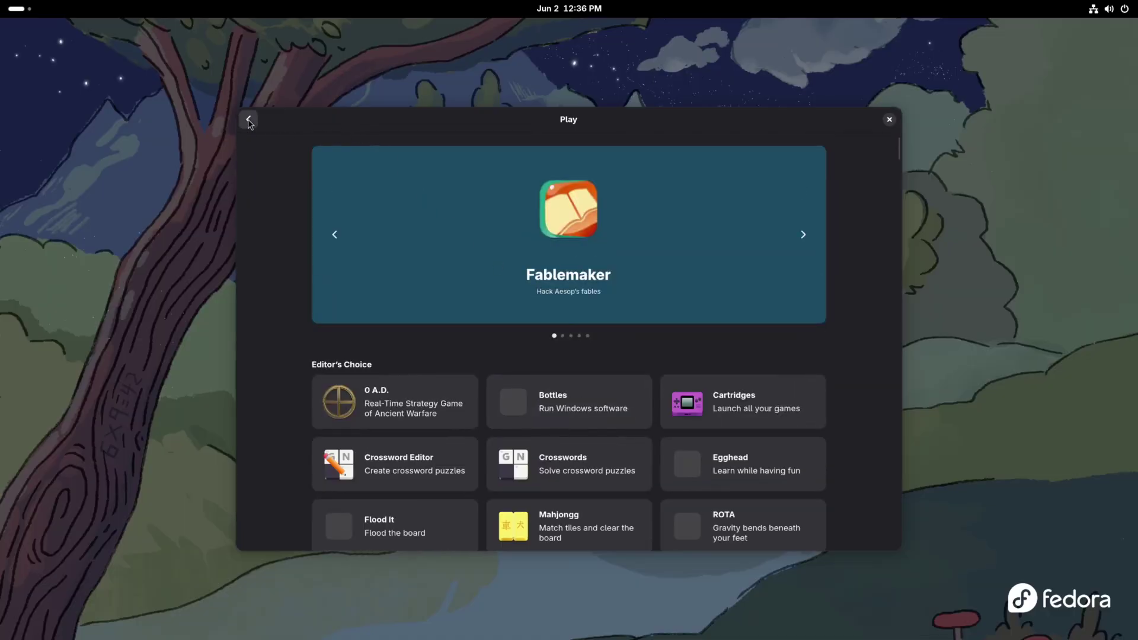
left_click(248, 120)
Step: Search the Software catalogue for "spoti" and install Spotify from Flathub
left_click(248, 120)
type("s")
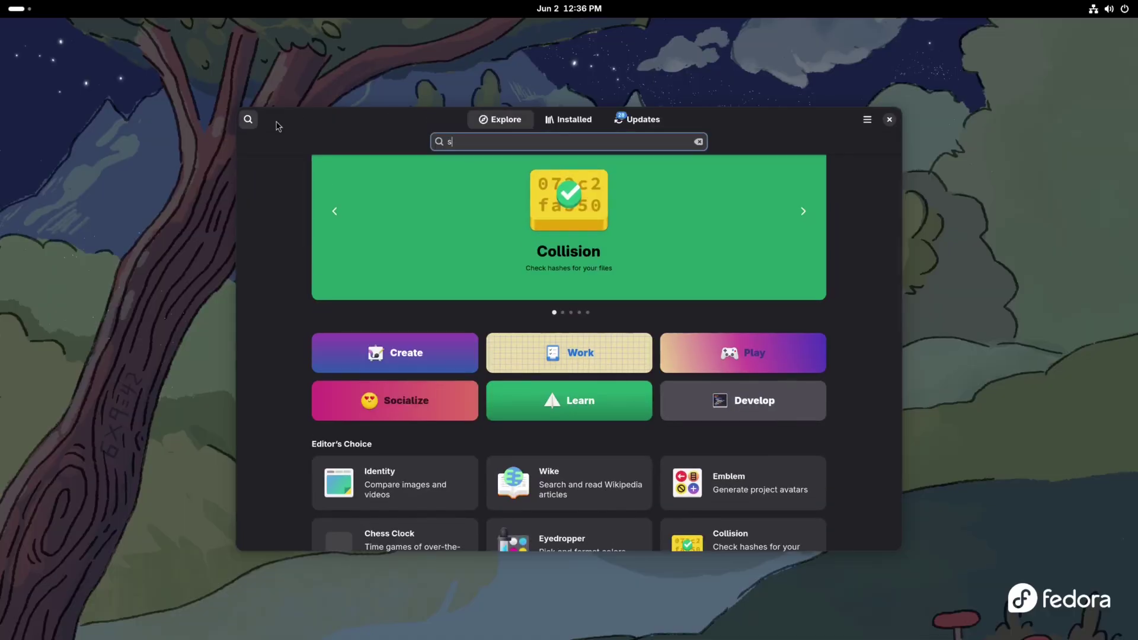
type("poti")
left_click(642, 195)
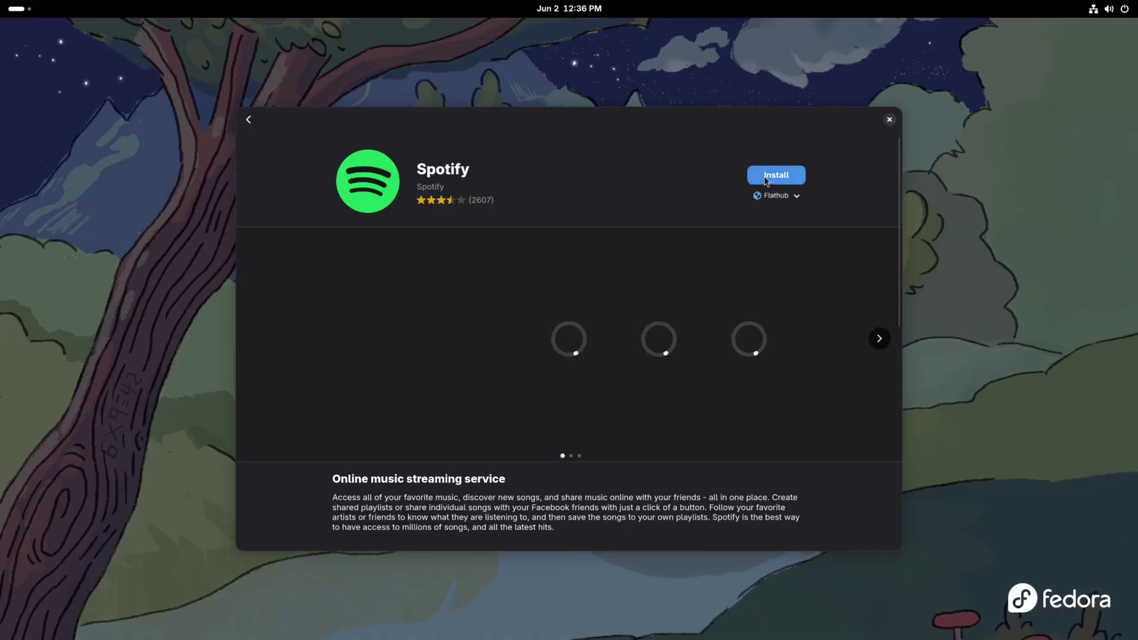
left_click(763, 176)
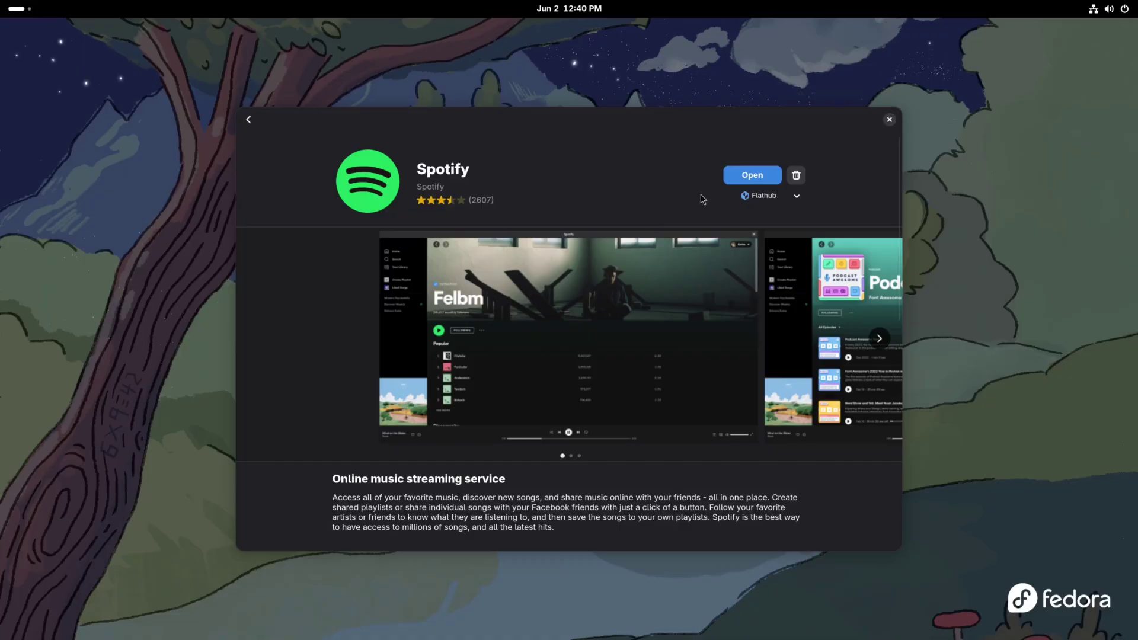
Step: Close Software, and search for and launch the installed Spotify app, moving its window on the desktop
left_click(888, 121)
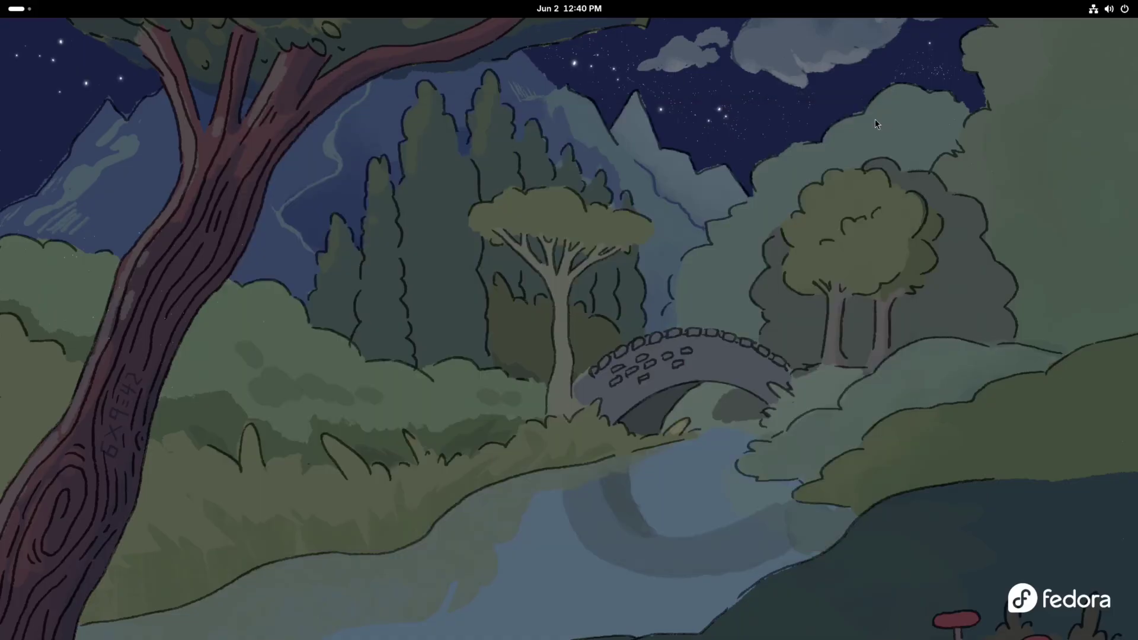
left_click(20, 8)
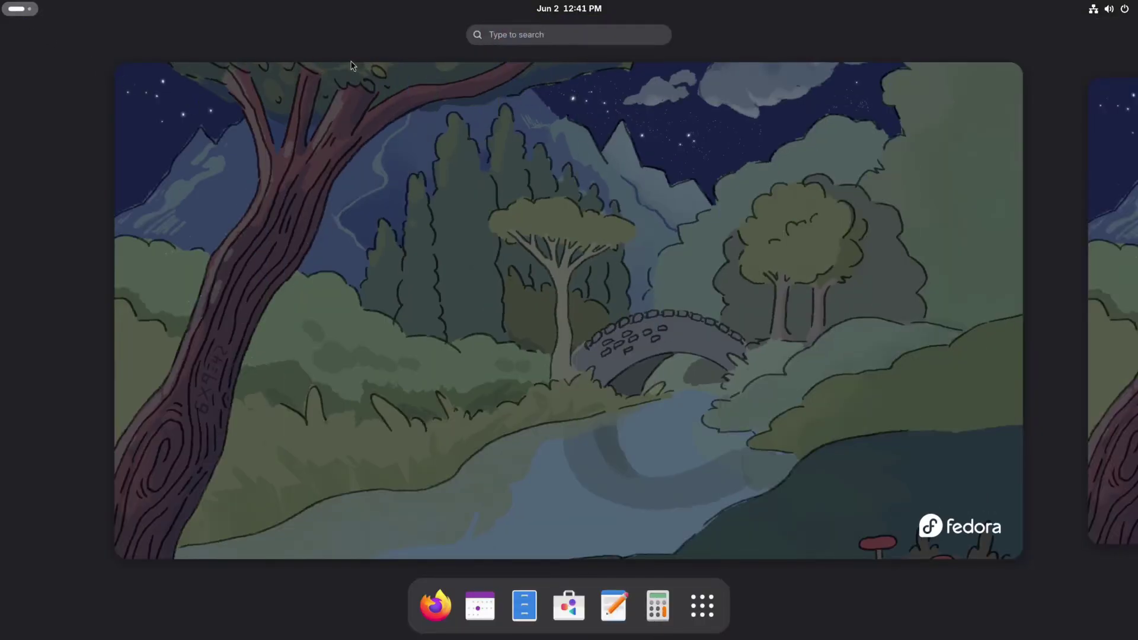
type("spo")
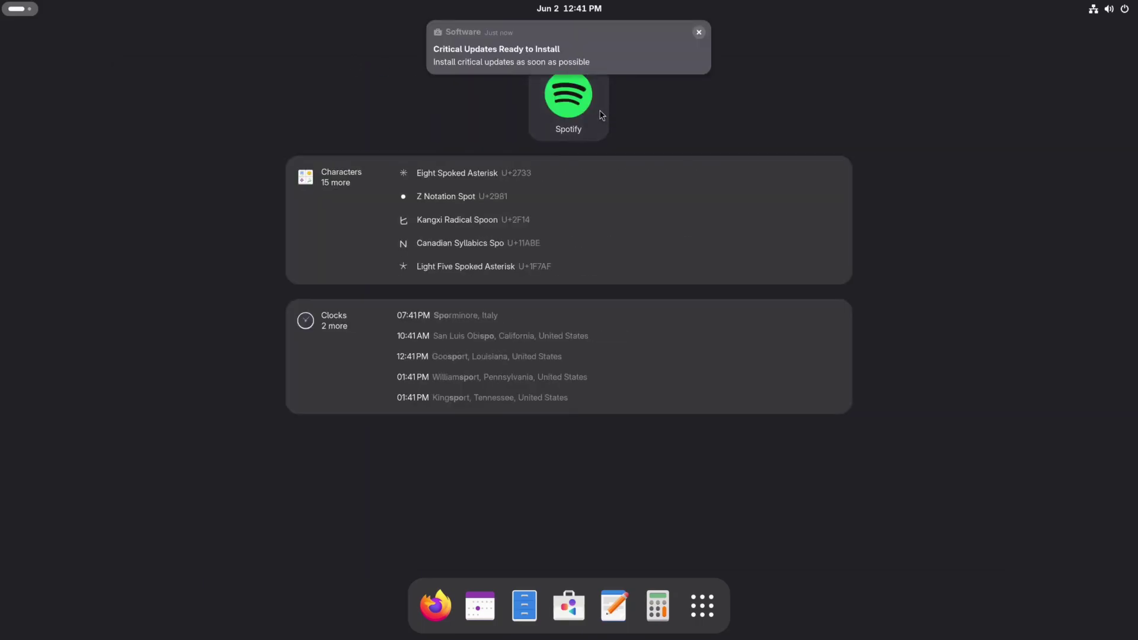
left_click(583, 105)
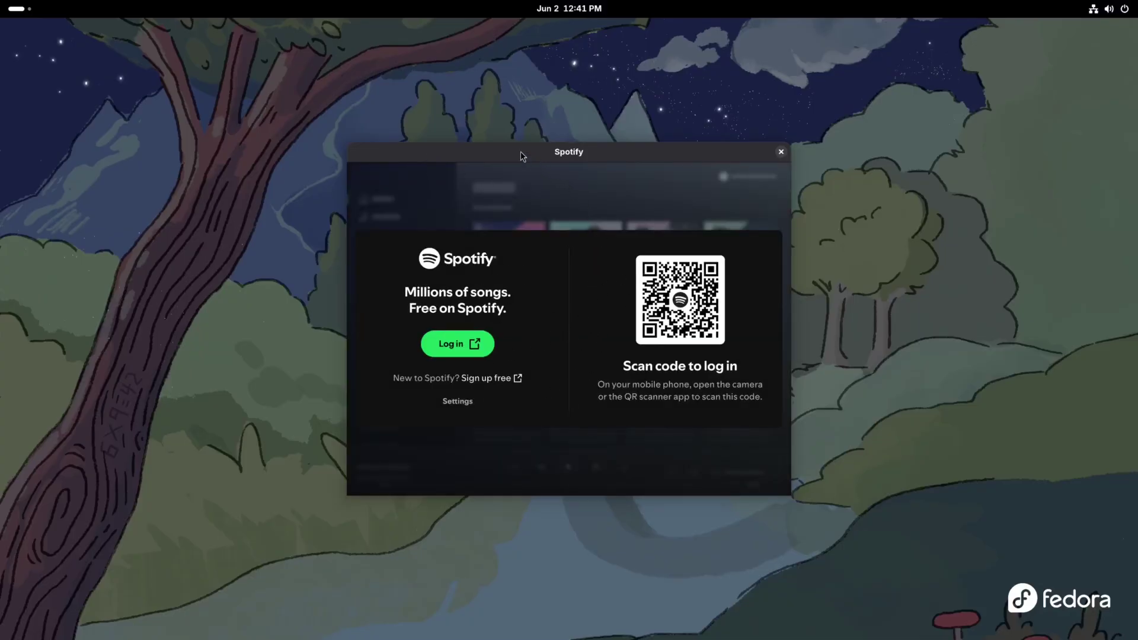
left_click_drag(522, 155, 597, 149)
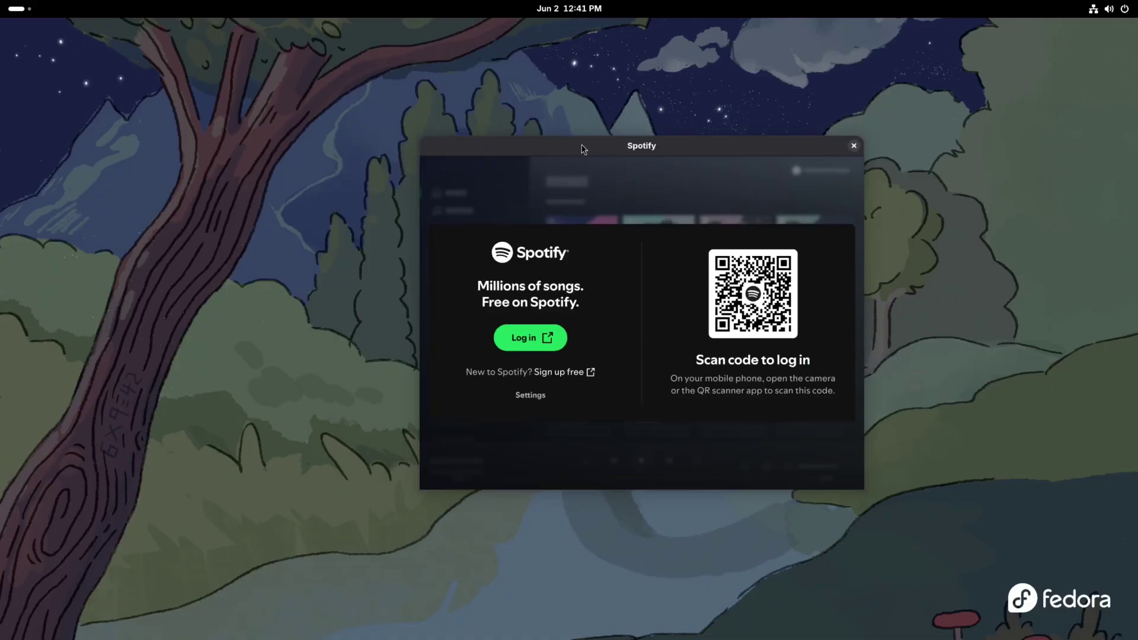